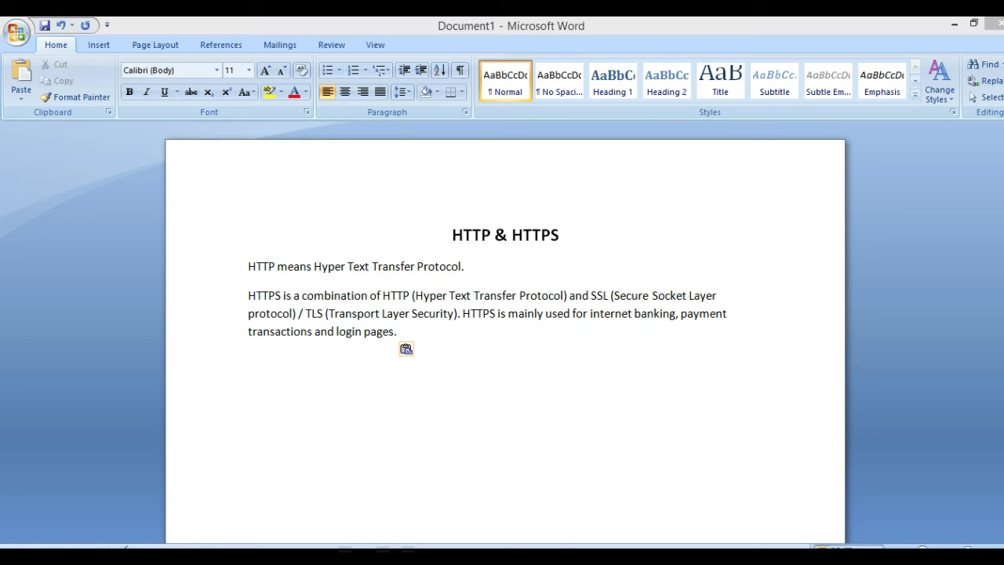
- Draw two black rectangles side by side on the Paint canvas
left_click(411, 471)
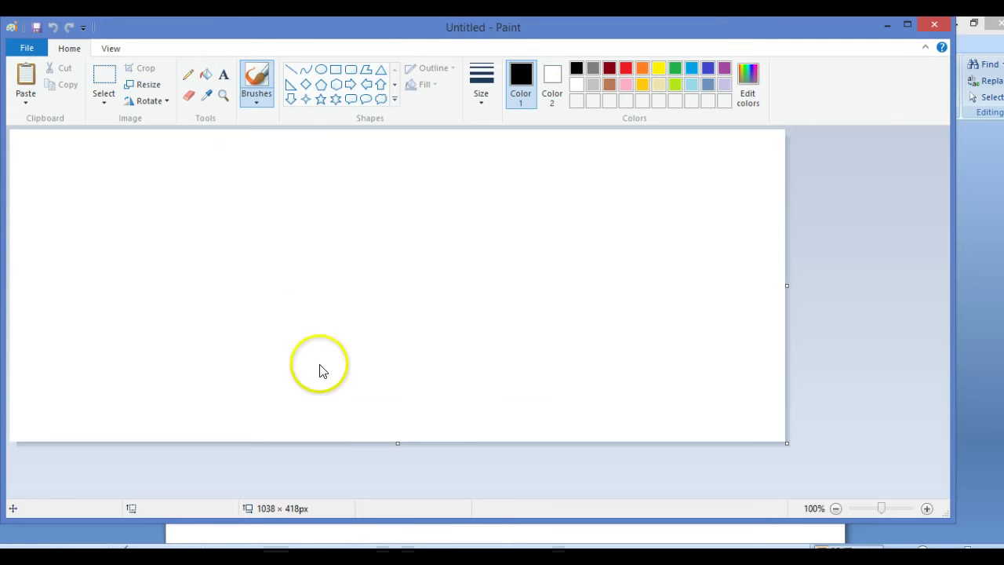
left_click(335, 68)
left_click_drag(129, 192, 241, 337)
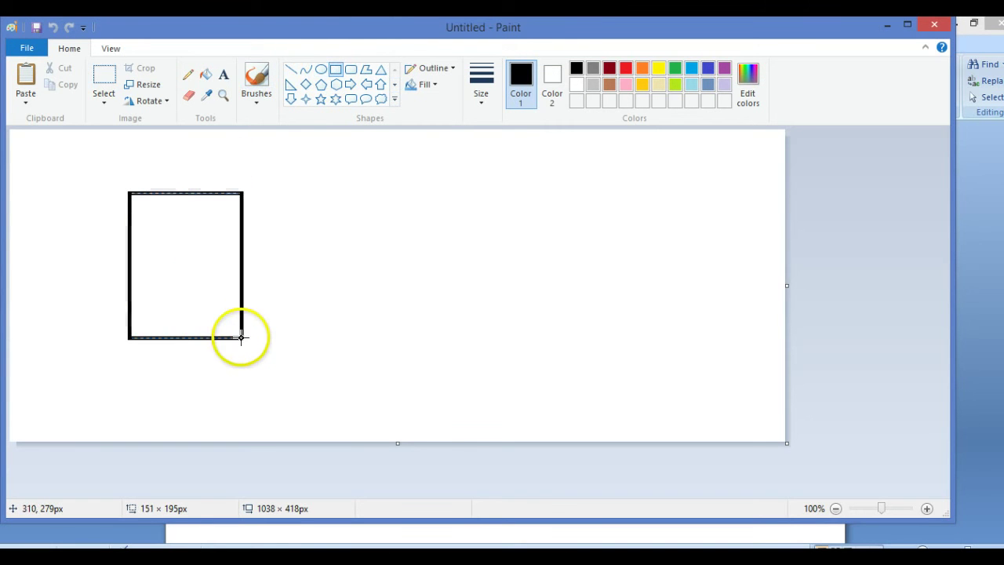
left_click_drag(466, 186, 607, 340)
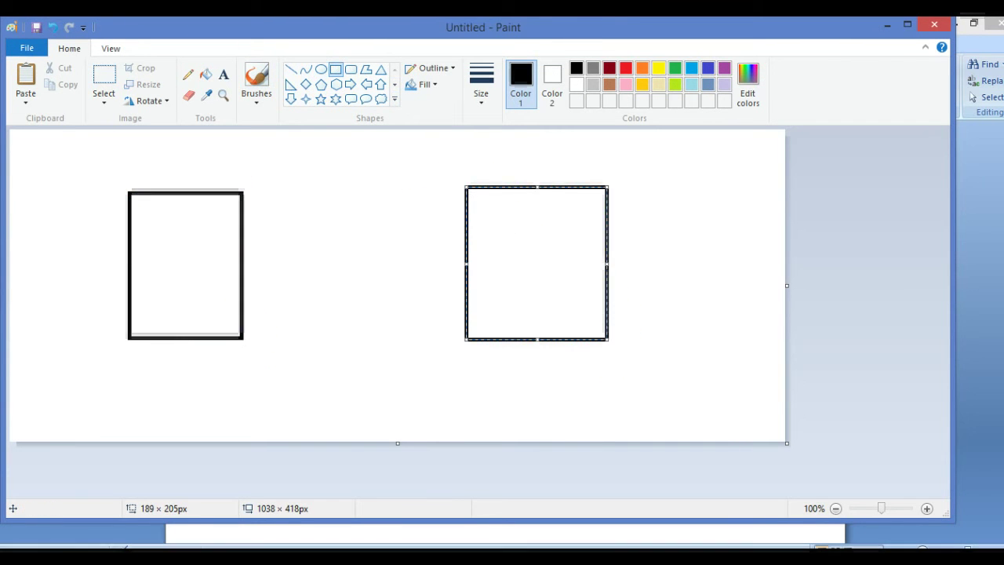
- Start a text box inside the left box and set the font to Calibri 48 bold
left_click(224, 81)
left_click(151, 251)
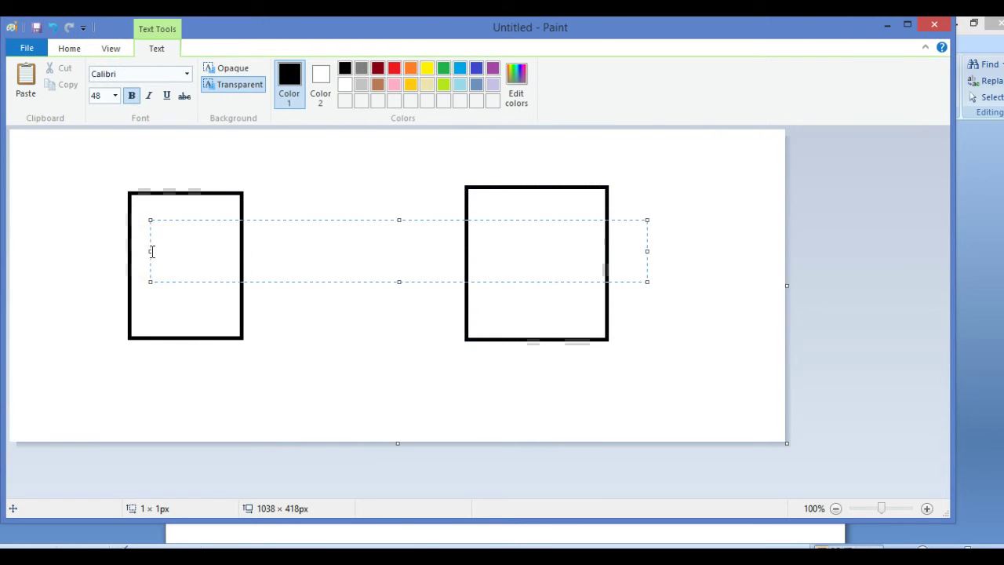
left_click(113, 100)
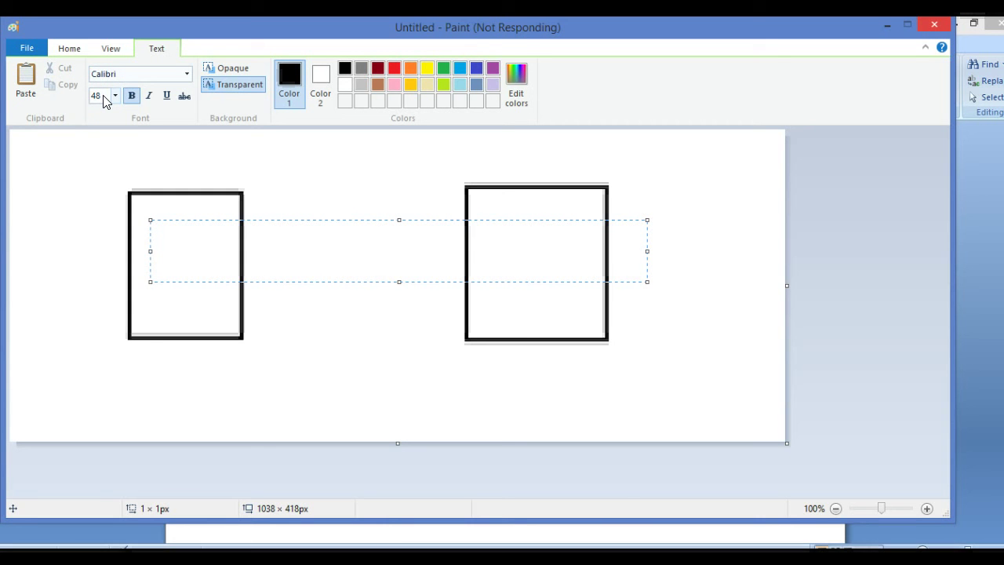
- Set the text font size to 12
left_click(105, 99)
left_click(180, 190)
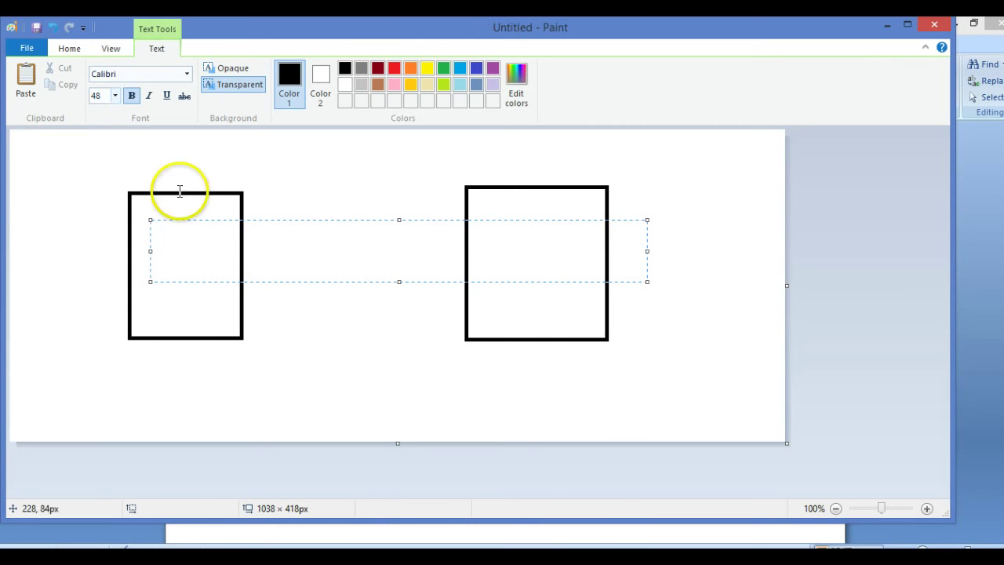
left_click(103, 95)
double_click(102, 95)
type("12")
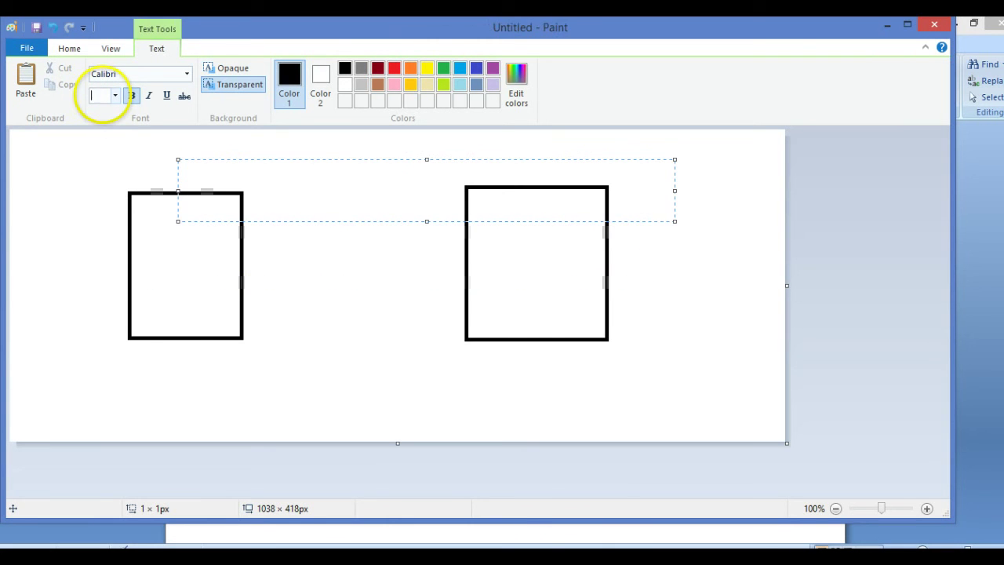
key("Return")
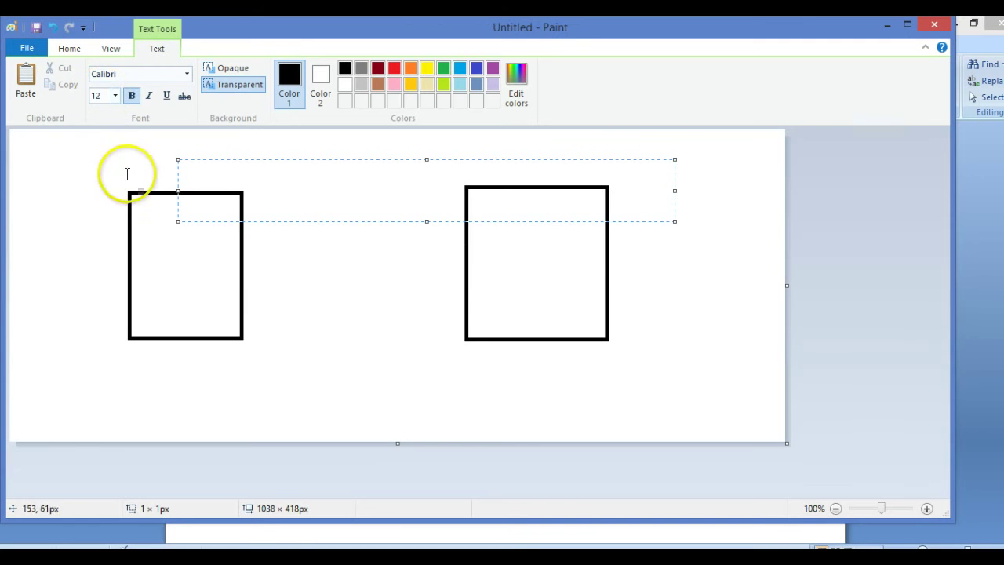
- Label the left box 'user' at font size 16
left_click(156, 236)
left_click(156, 235)
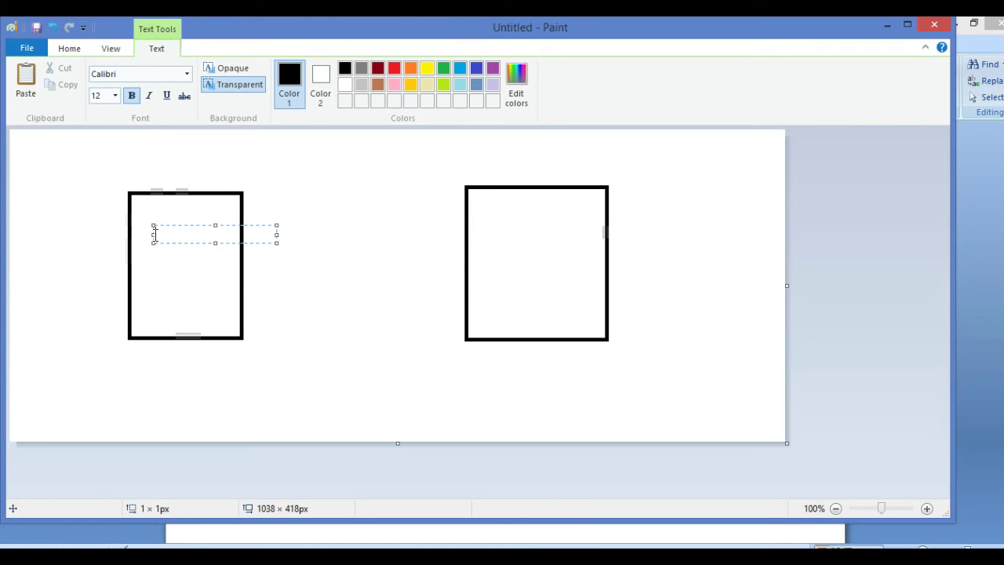
type("user")
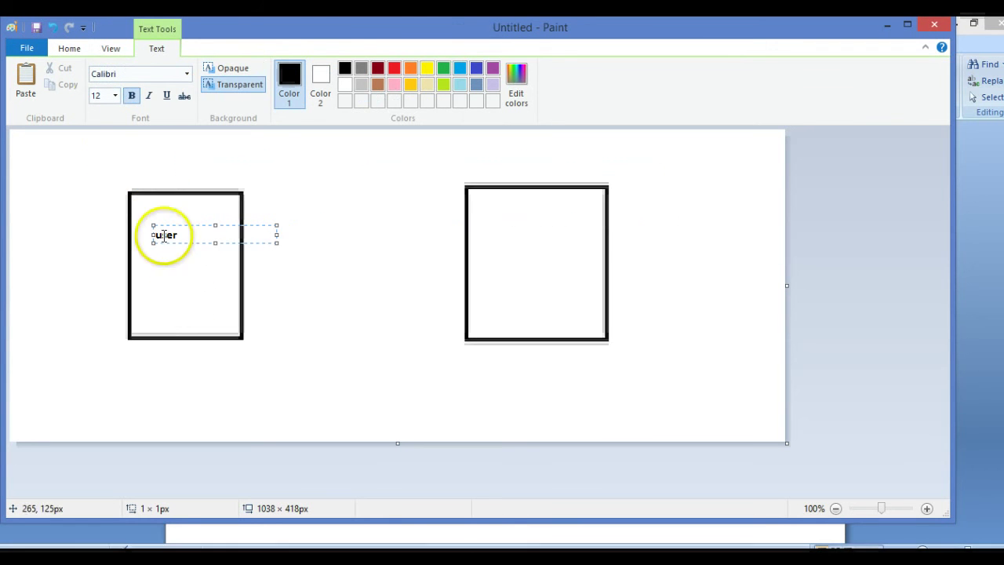
left_click(113, 96)
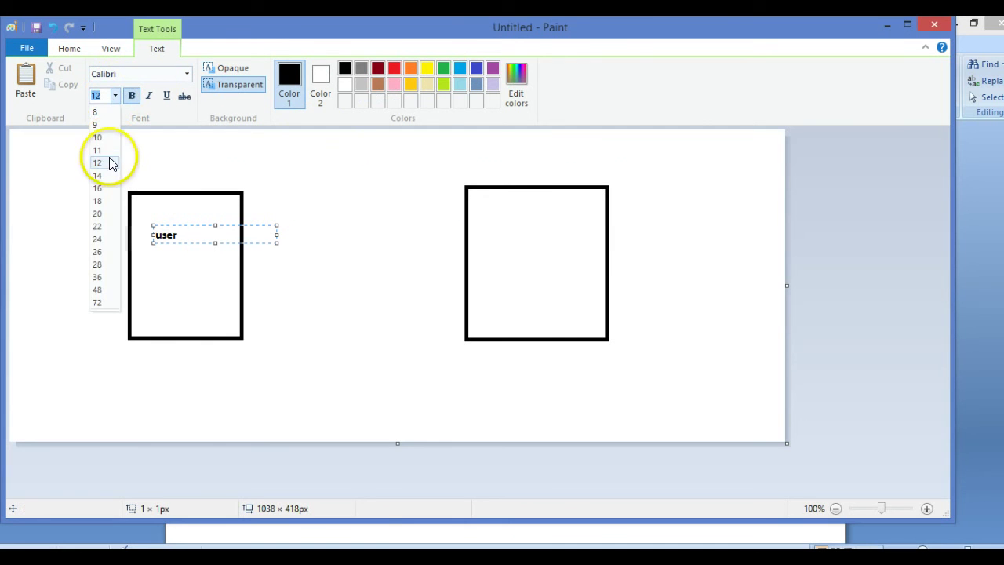
left_click(97, 188)
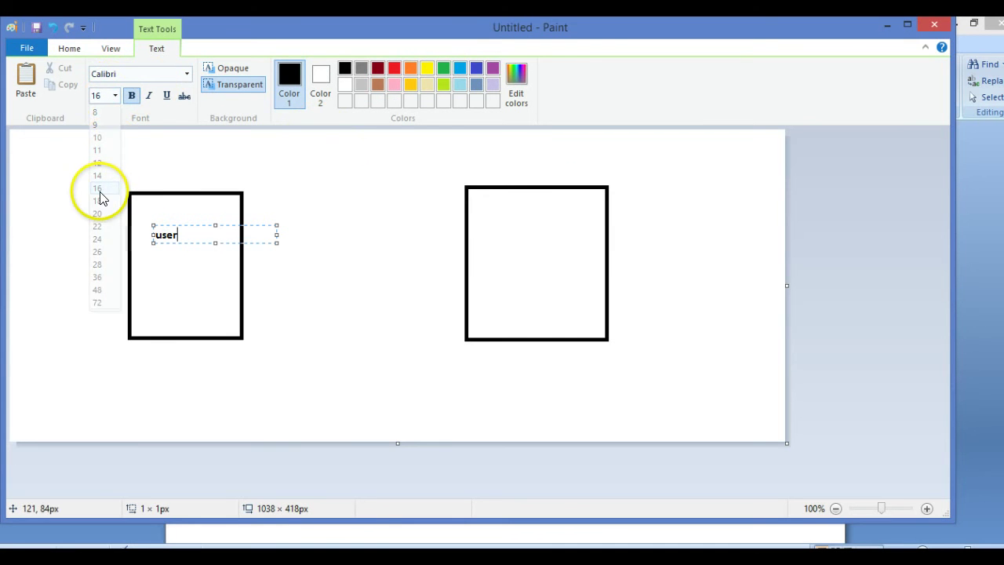
left_click(495, 243)
- Label the right box 'server'
left_click(495, 242)
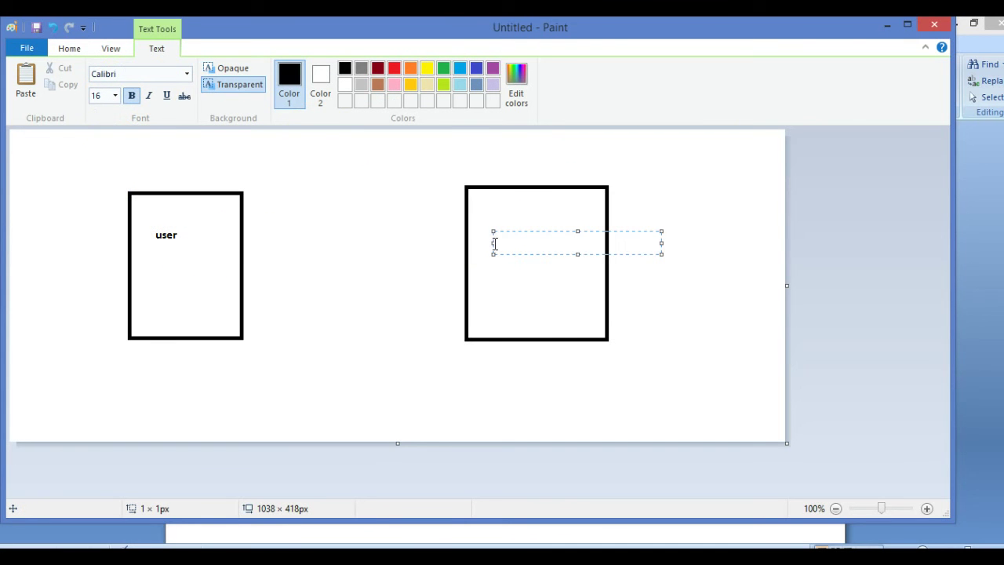
type("server")
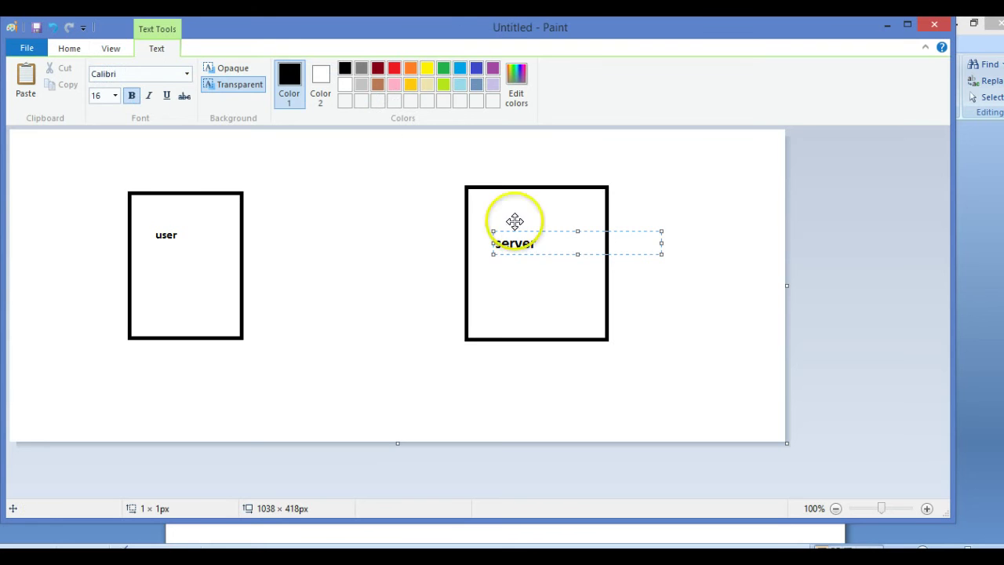
left_click(356, 264)
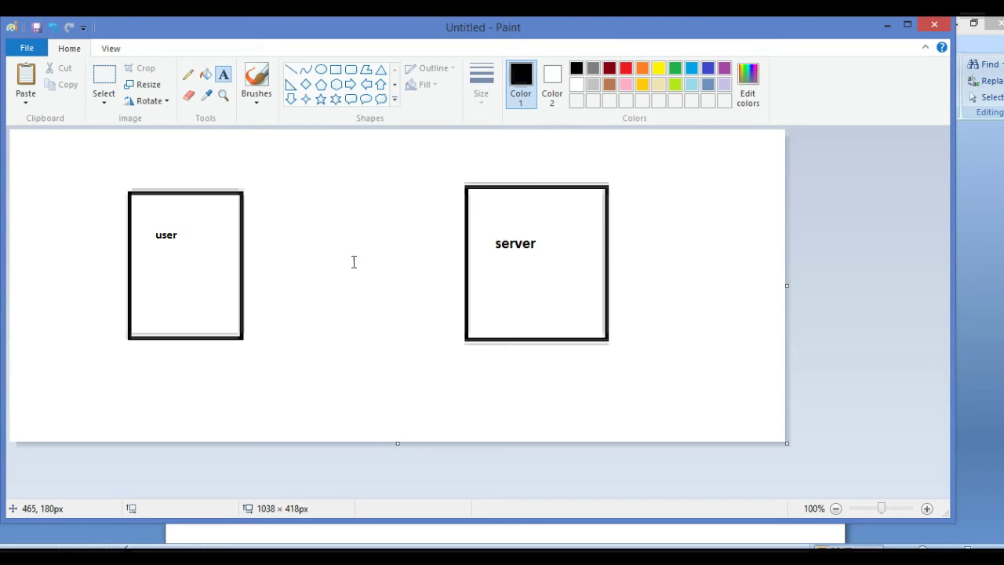
left_click(198, 158)
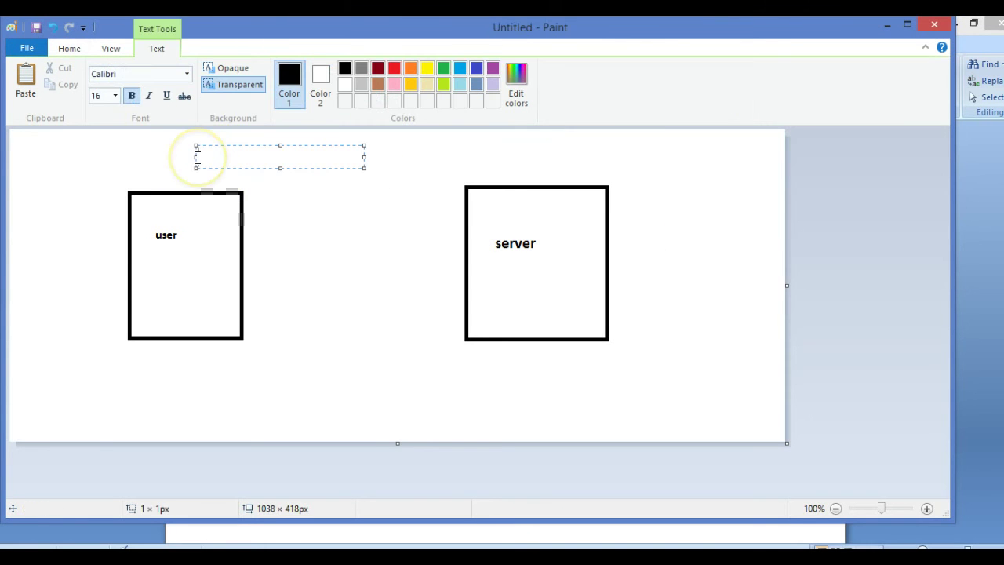
left_click(198, 158)
type("htt")
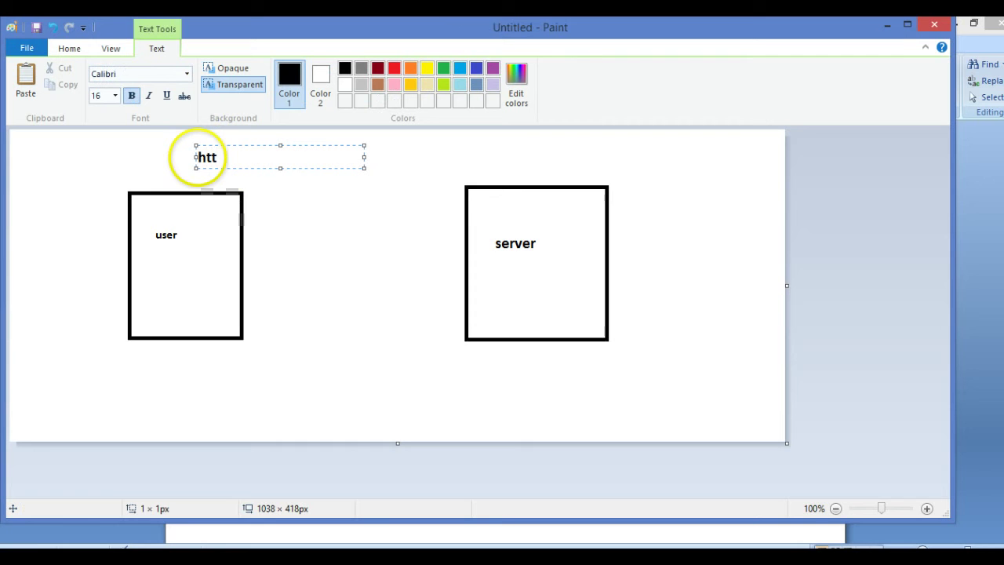
type("p://")
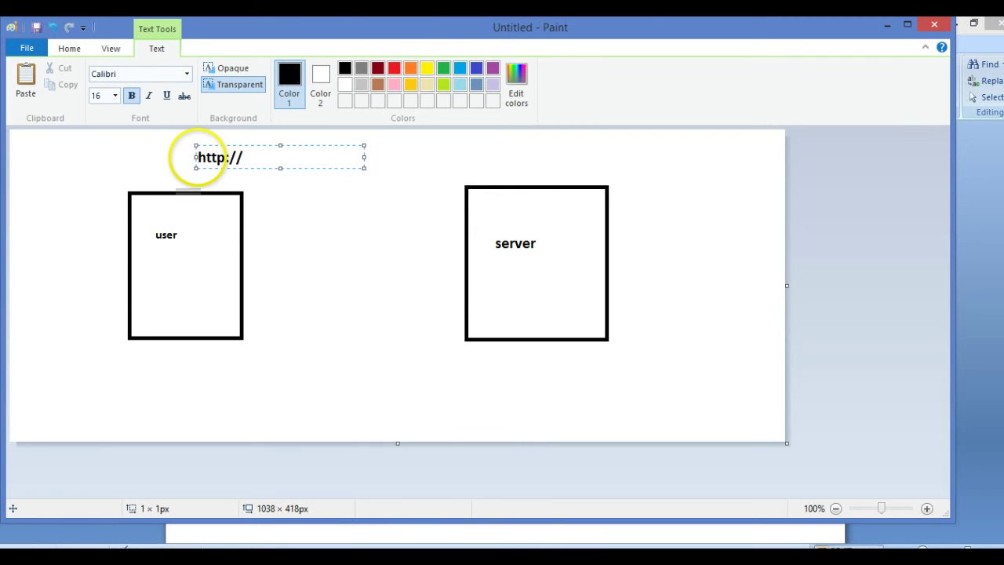
type("google.com")
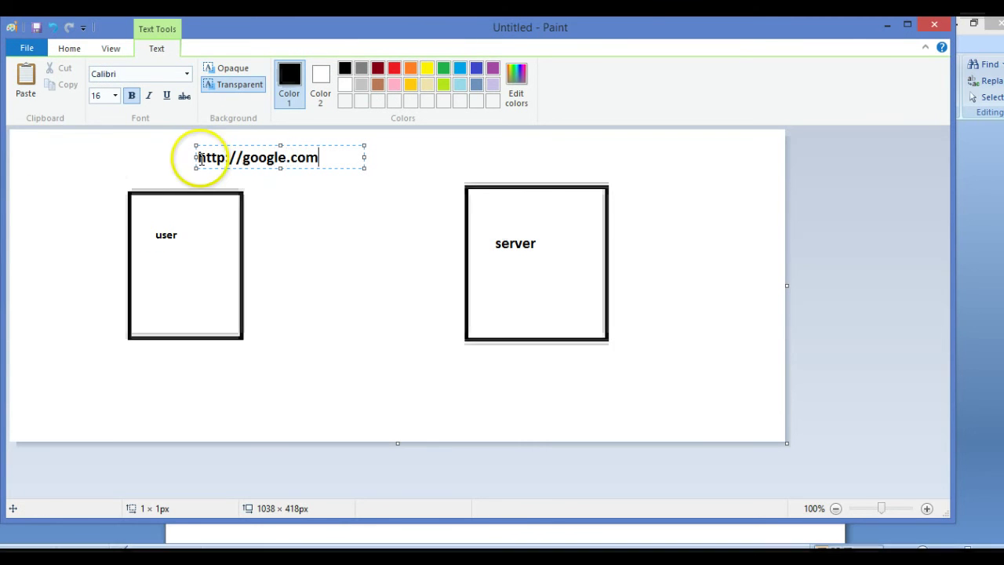
left_click(167, 168)
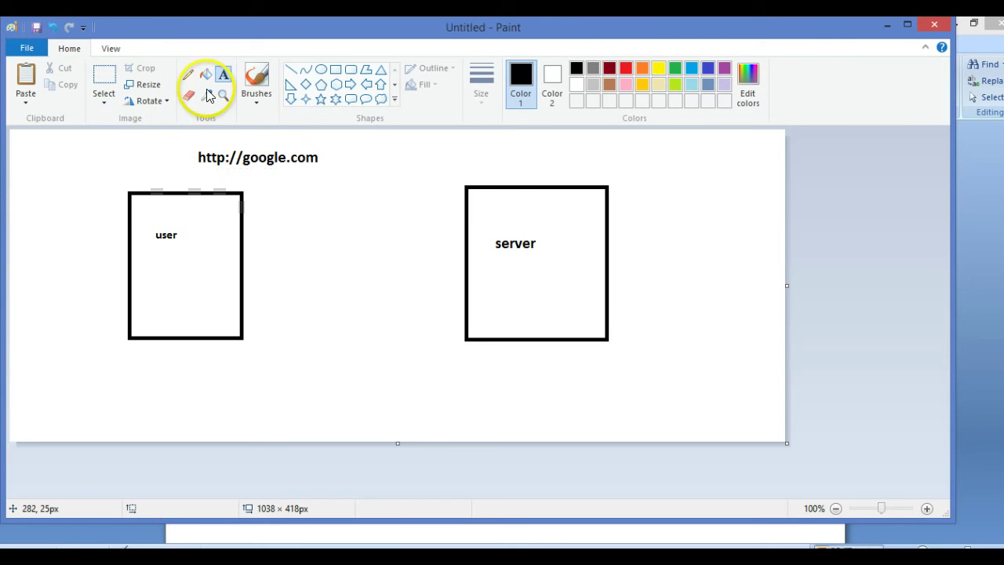
- Connect the boxes with a straight line, circle the URL, and sketch a server-to-user arrow
left_click(290, 69)
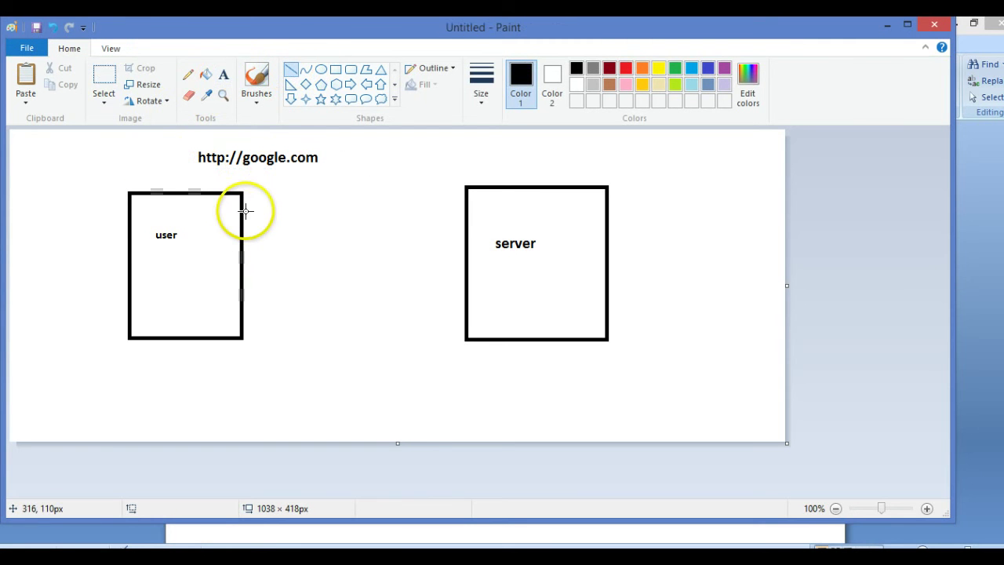
mouse_move(243, 211)
left_mouse_down()
mouse_move(353, 207)
mouse_move(468, 218)
mouse_move(463, 211)
left_mouse_up()
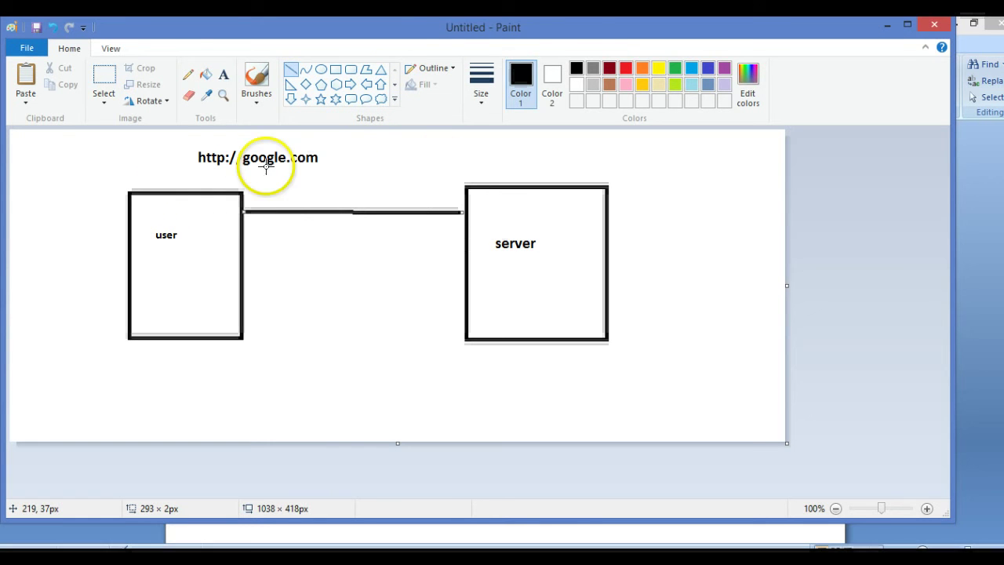
left_click(189, 72)
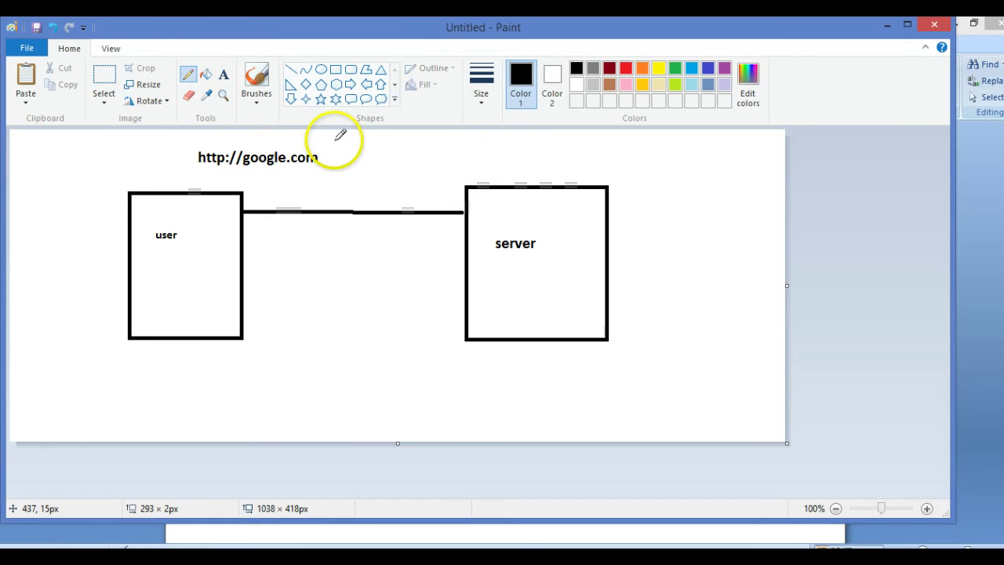
mouse_move(301, 135)
left_mouse_down()
mouse_move(192, 147)
mouse_move(186, 160)
mouse_move(224, 179)
mouse_move(302, 174)
mouse_move(329, 149)
mouse_move(302, 137)
left_mouse_up()
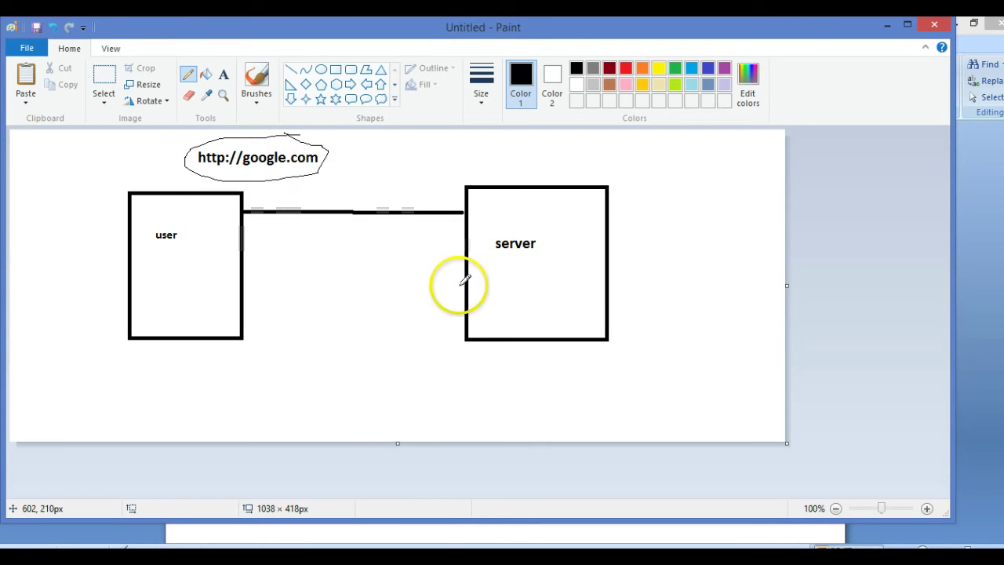
mouse_move(461, 288)
left_mouse_down()
mouse_move(239, 290)
mouse_move(253, 284)
mouse_move(246, 297)
mouse_move(267, 309)
mouse_move(248, 290)
mouse_move(262, 267)
left_mouse_up()
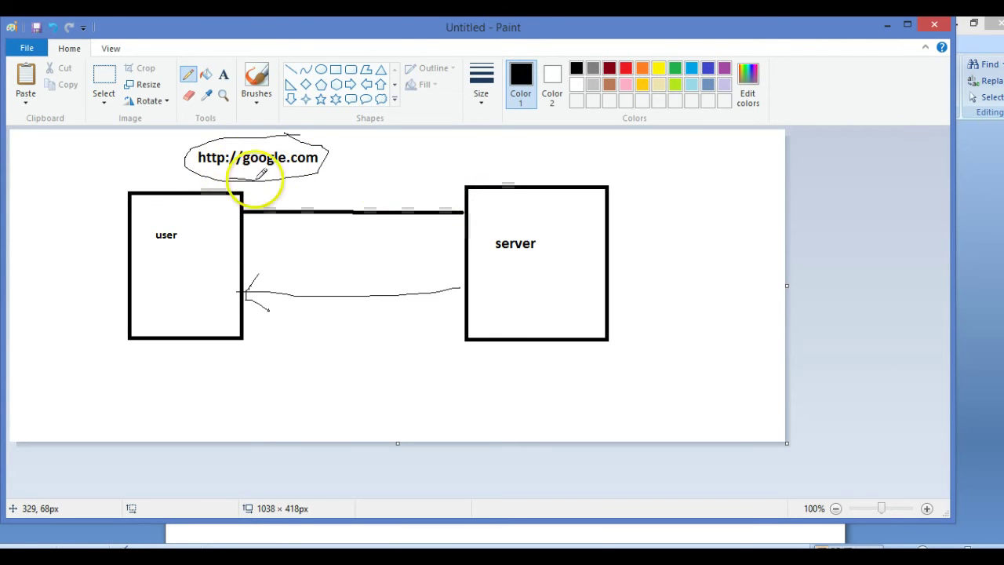
left_click(224, 73)
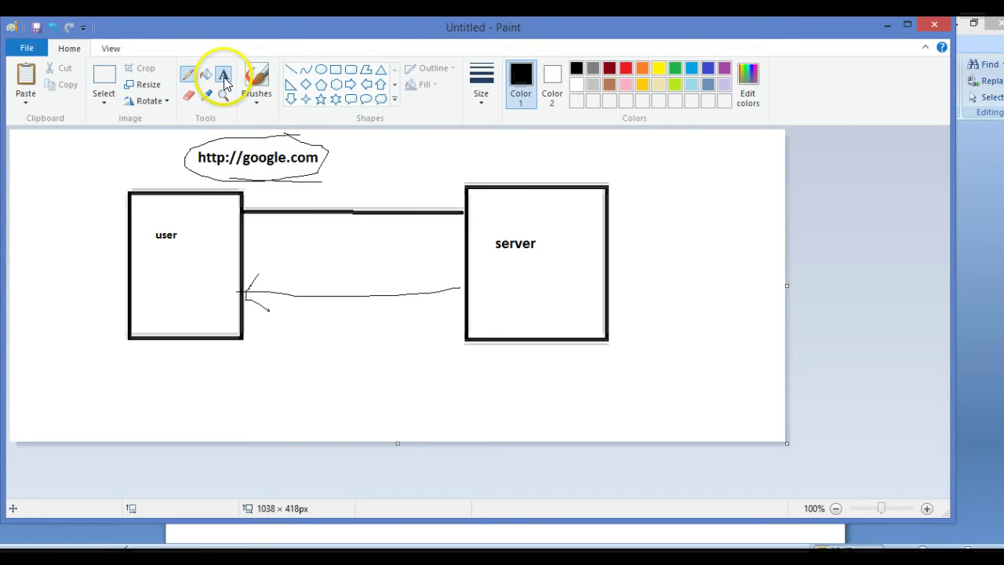
left_click(366, 144)
type("h")
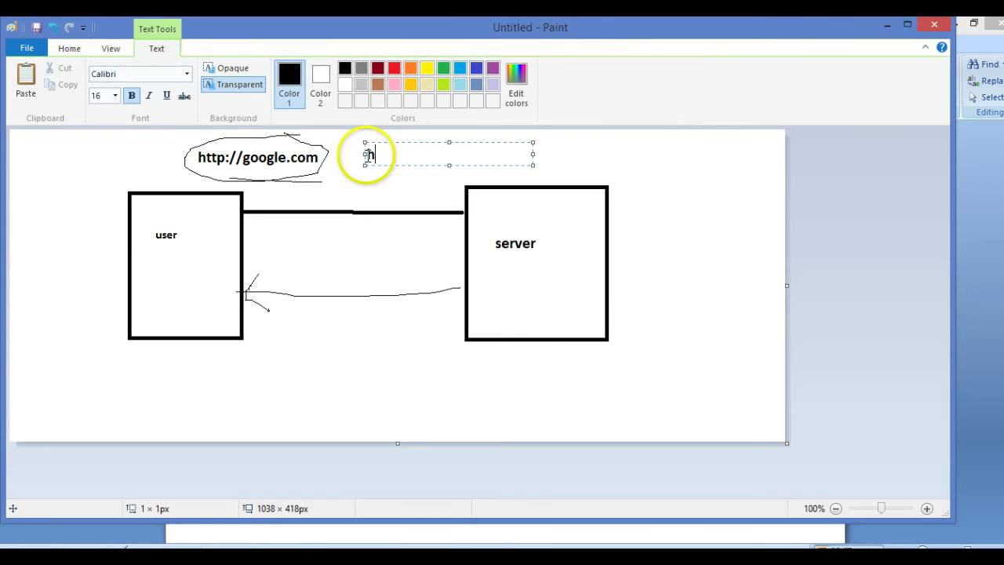
type("ttp://redi")
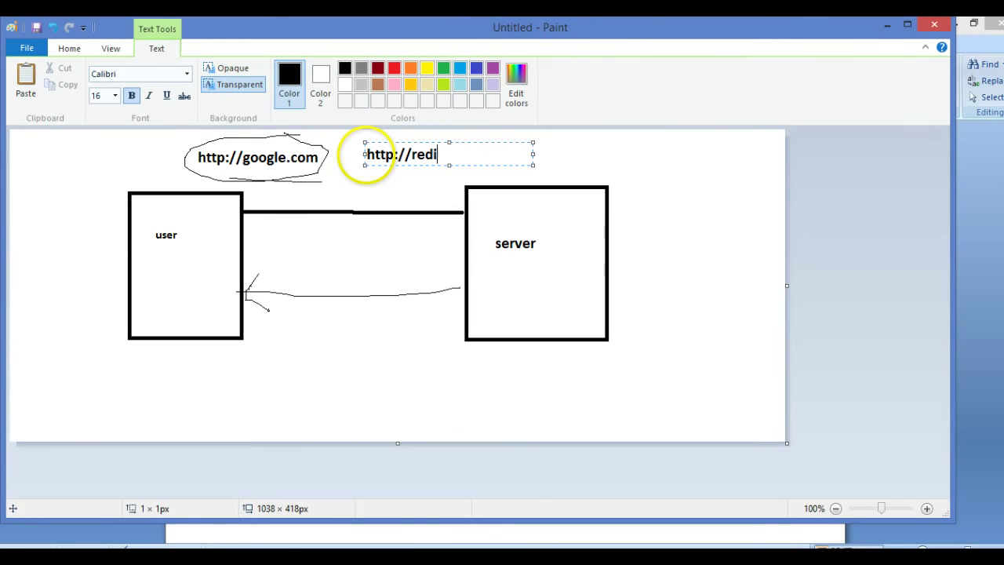
type("fmail.com")
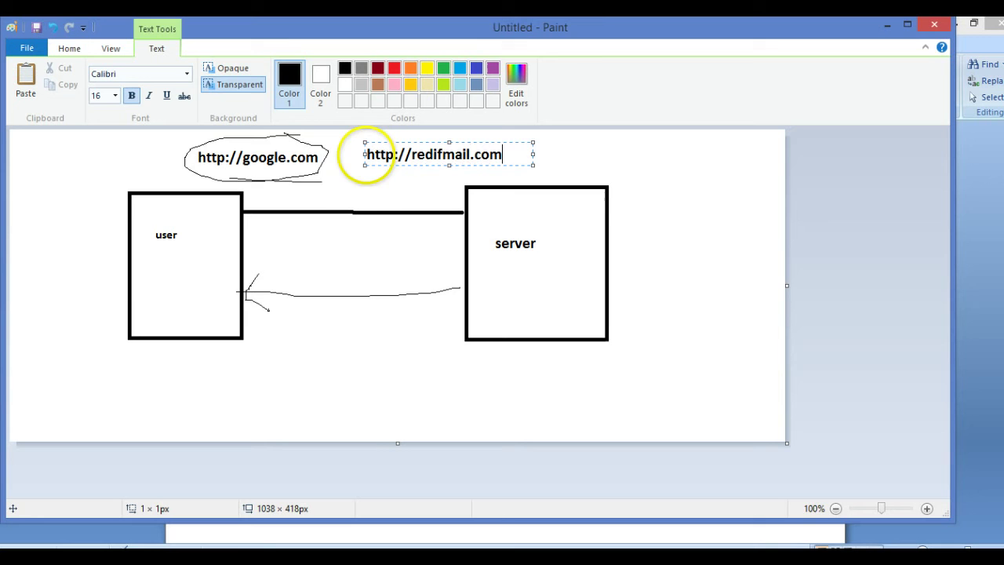
left_click(374, 179)
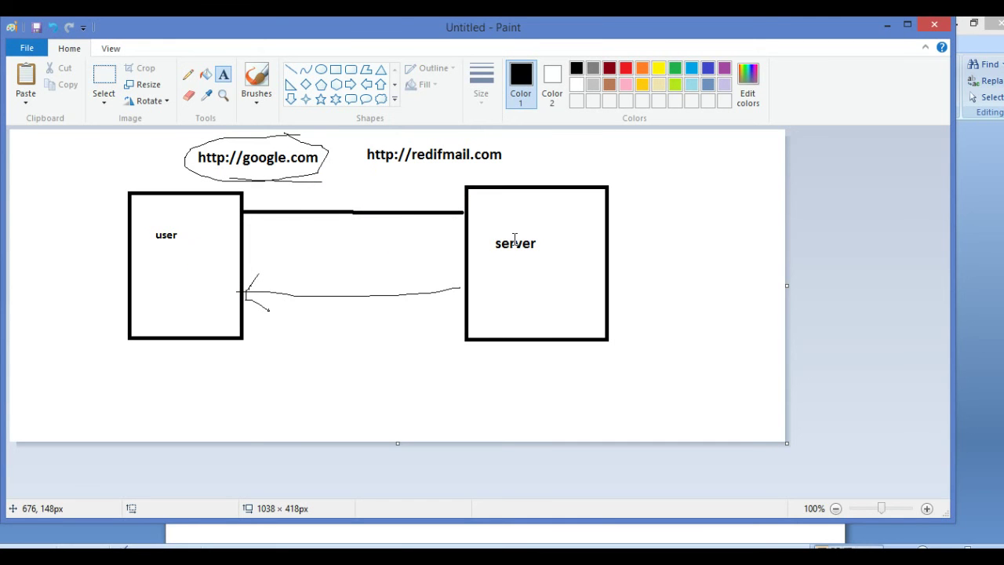
- Add the label 'http' above the connecting line
left_click(320, 188)
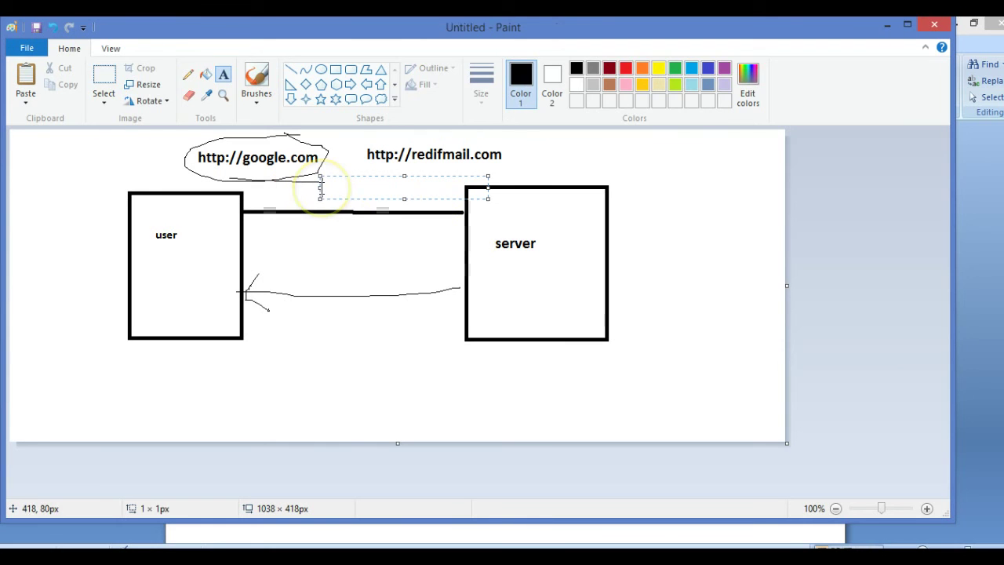
type("http")
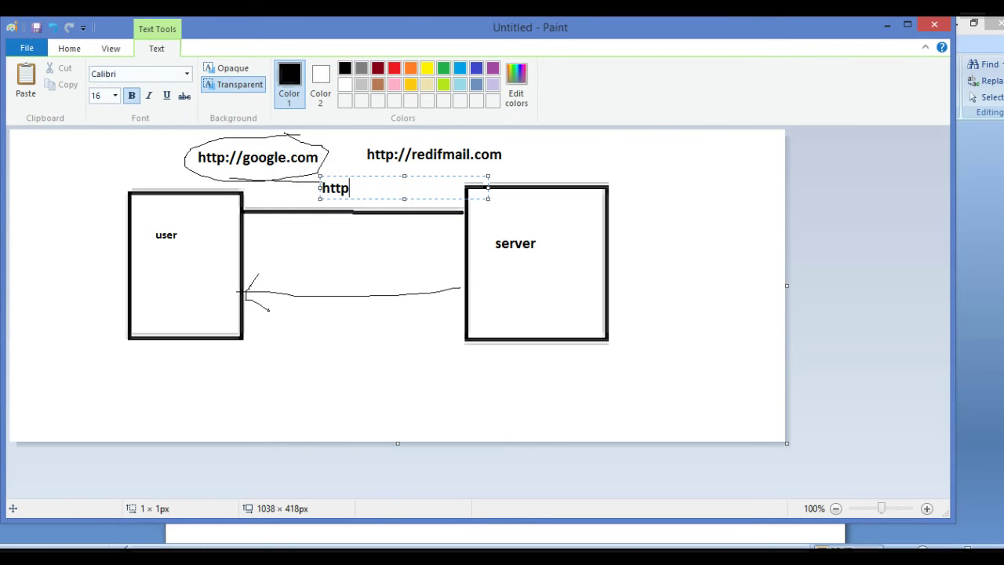
left_click(372, 248)
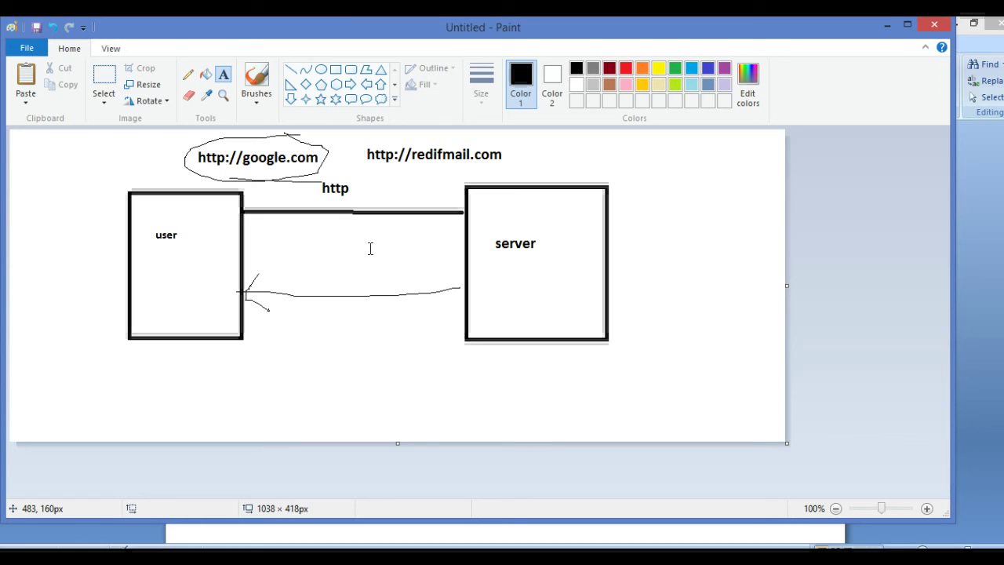
- Draw two small rectangles side by side below the user box
left_click(258, 338)
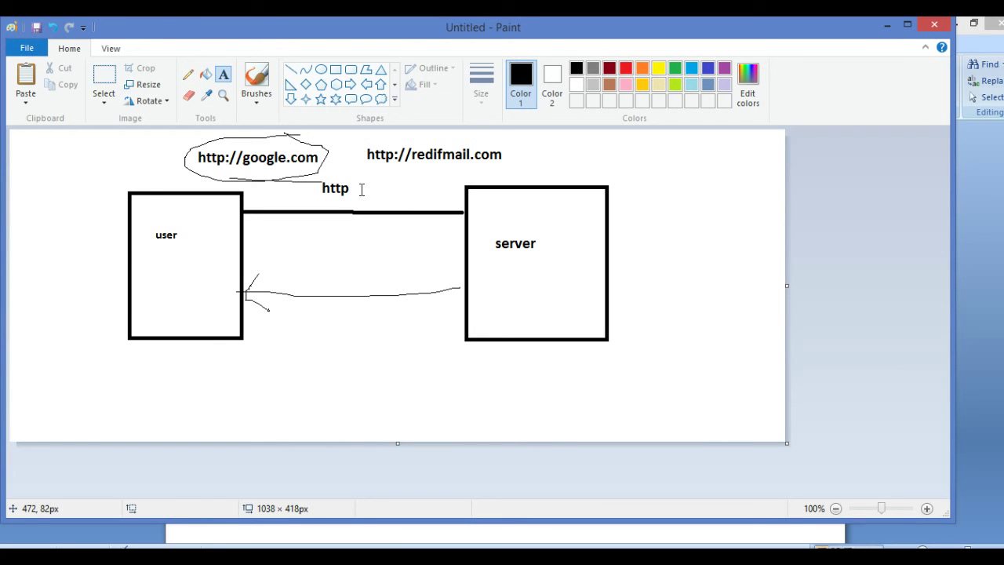
mouse_move(361, 188)
left_mouse_down()
mouse_move(291, 190)
mouse_move(352, 188)
left_mouse_up()
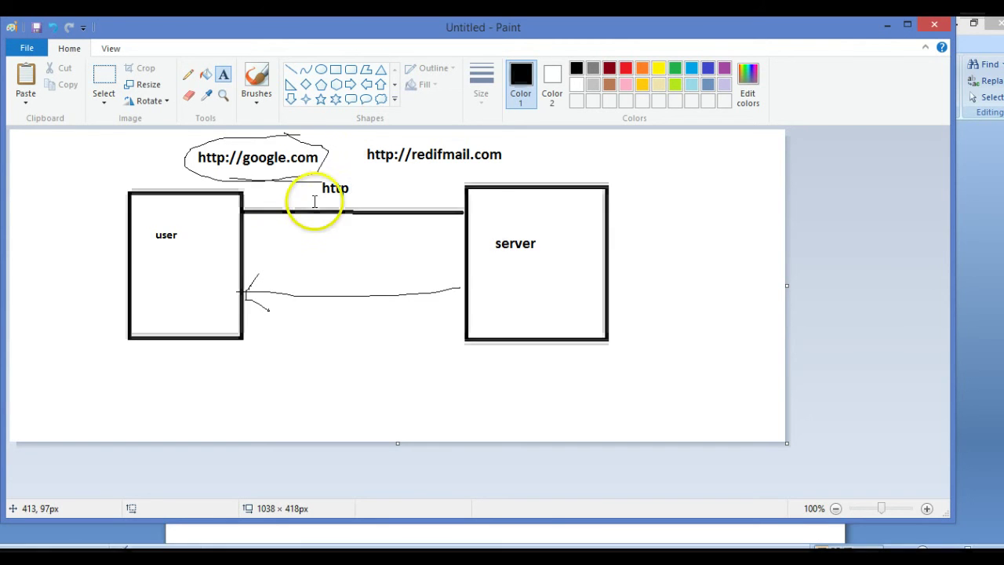
left_click(339, 194)
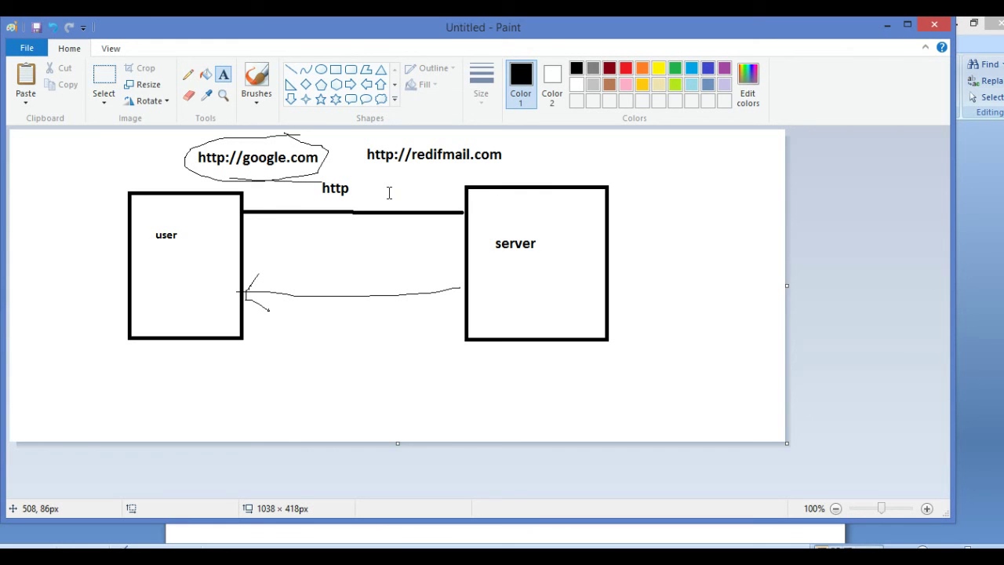
left_click(335, 69)
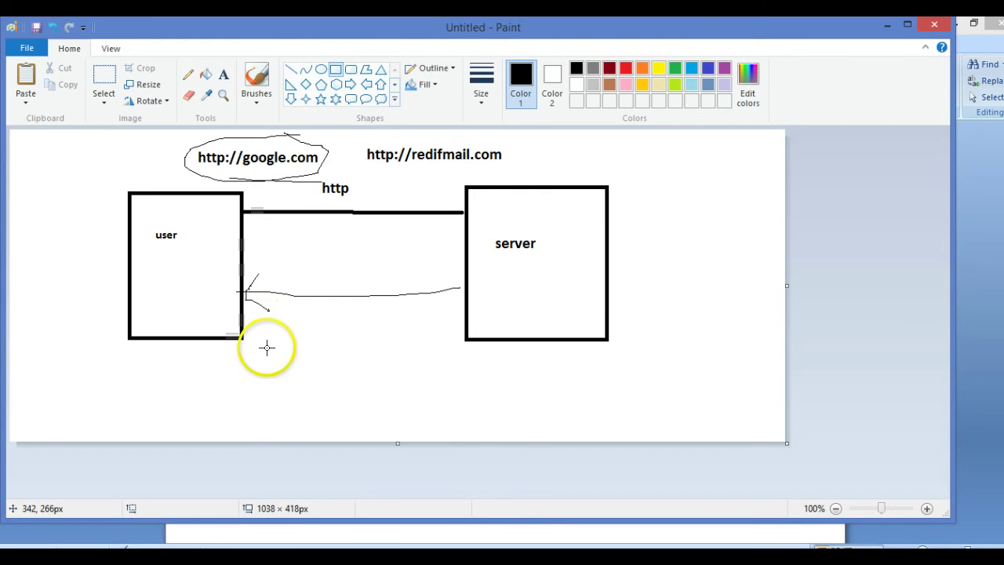
left_click_drag(267, 347, 322, 418)
left_click_drag(335, 348, 392, 422)
- Add two more small boxes to make a row of four, then draw a line across the first two
left_click_drag(402, 353, 454, 419)
left_click_drag(469, 351, 519, 413)
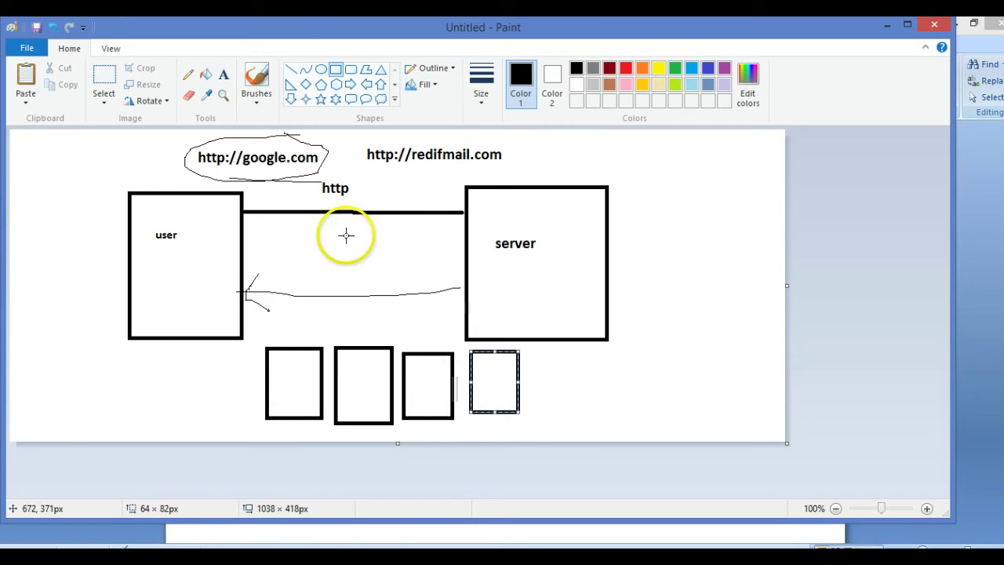
left_click(189, 73)
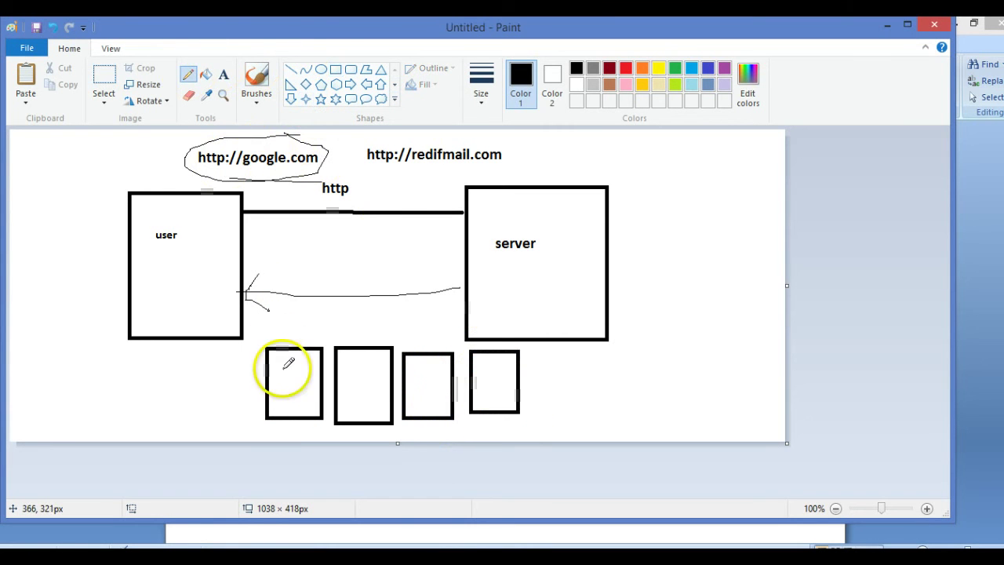
mouse_move(284, 368)
left_mouse_down()
mouse_move(430, 378)
mouse_move(504, 369)
left_mouse_up()
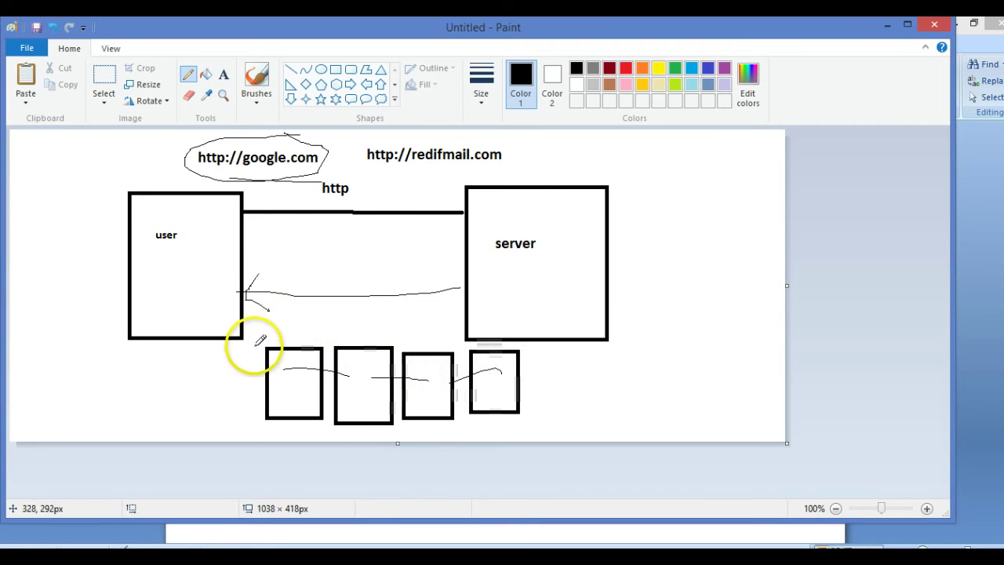
mouse_move(255, 346)
left_mouse_down()
mouse_move(306, 428)
mouse_move(325, 395)
mouse_move(310, 342)
mouse_move(256, 343)
left_mouse_up()
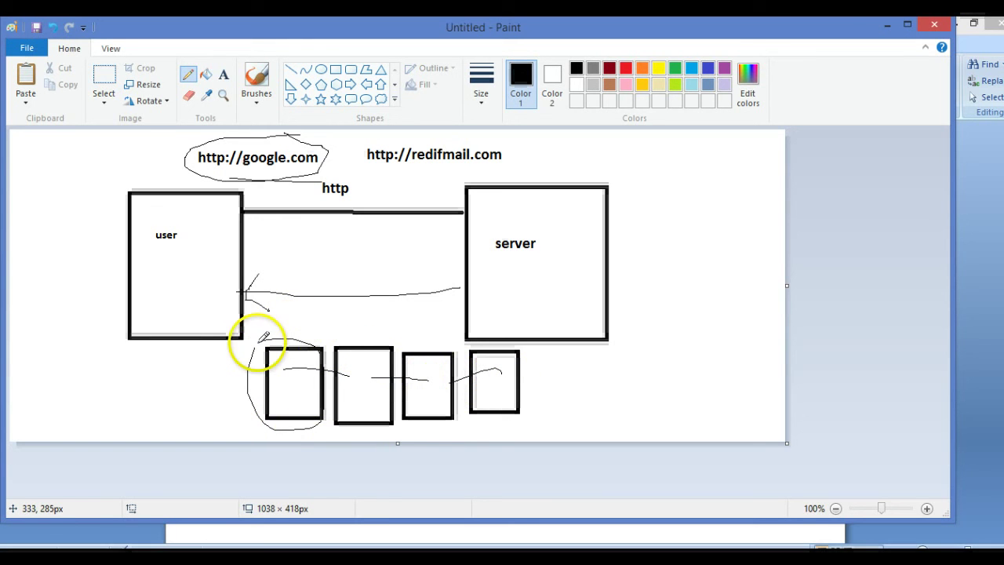
mouse_move(350, 335)
left_mouse_down()
mouse_move(339, 406)
mouse_move(377, 422)
mouse_move(409, 418)
mouse_move(396, 354)
mouse_move(337, 335)
mouse_move(425, 341)
mouse_move(405, 403)
mouse_move(434, 416)
mouse_move(465, 355)
mouse_move(424, 337)
left_mouse_up()
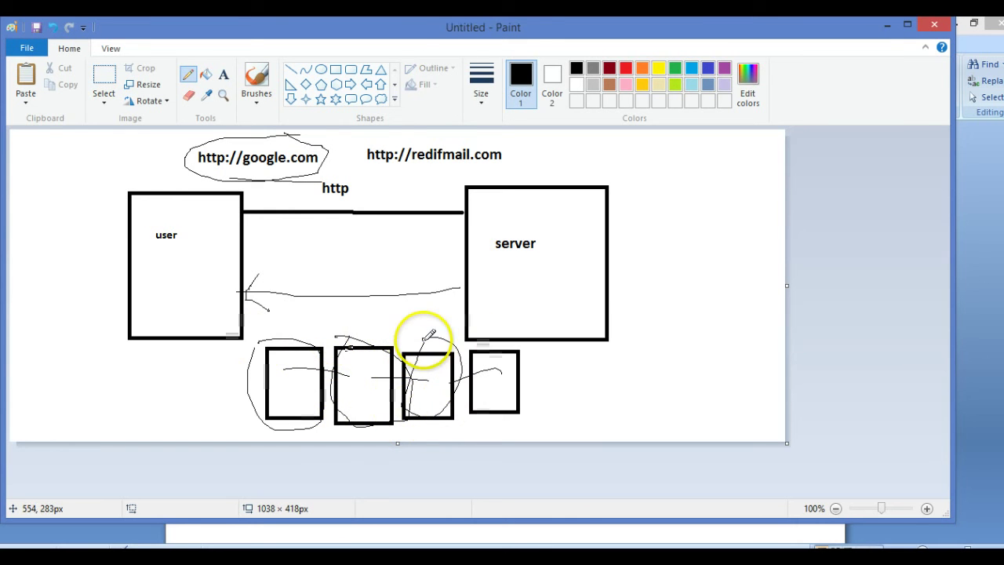
mouse_move(484, 338)
left_mouse_down()
mouse_move(472, 381)
mouse_move(505, 425)
mouse_move(533, 390)
mouse_move(509, 356)
mouse_move(478, 352)
left_mouse_up()
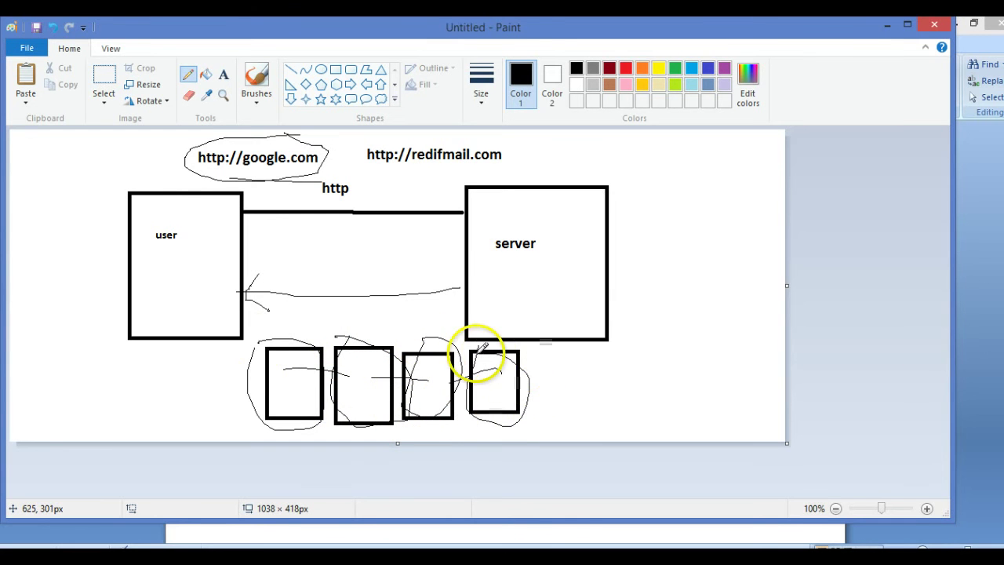
mouse_move(287, 361)
left_mouse_down()
mouse_move(303, 331)
mouse_move(380, 338)
mouse_move(370, 348)
mouse_move(358, 332)
mouse_move(377, 337)
left_mouse_up()
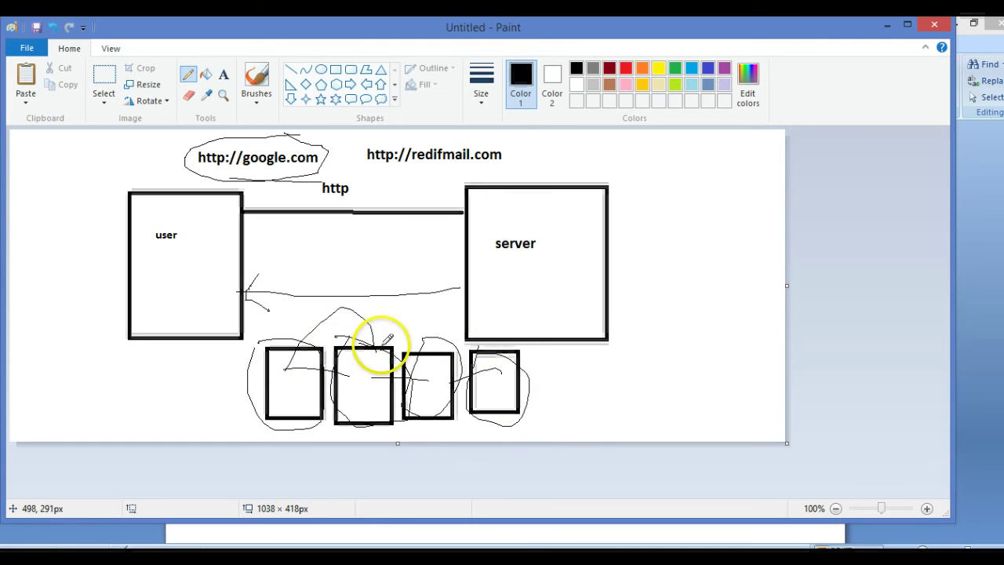
left_click_drag(360, 167, 513, 144)
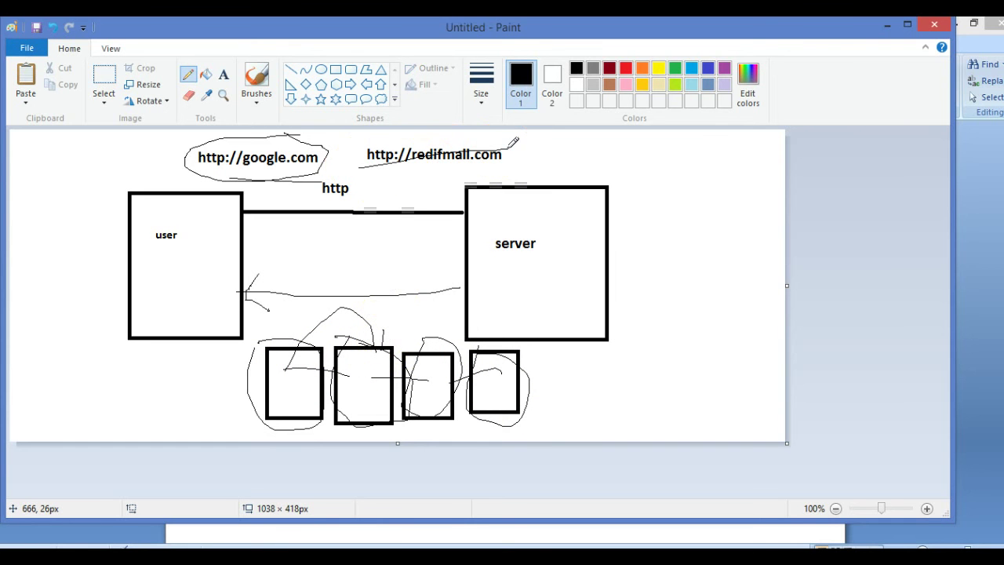
left_click_drag(383, 391, 391, 384)
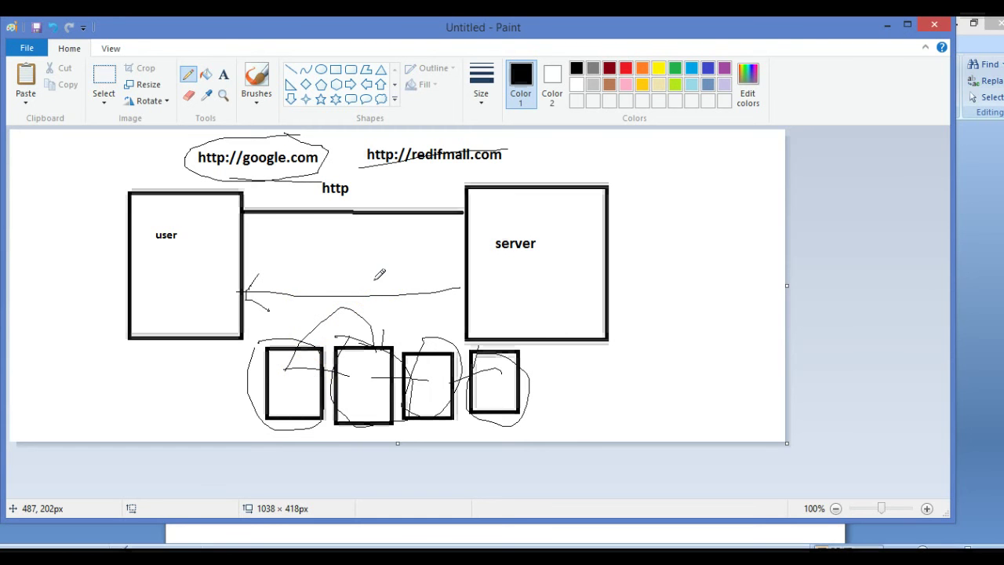
- Start a new blank picture, choosing Don't Save for the current diagram
scroll(186, 219, "up", 4)
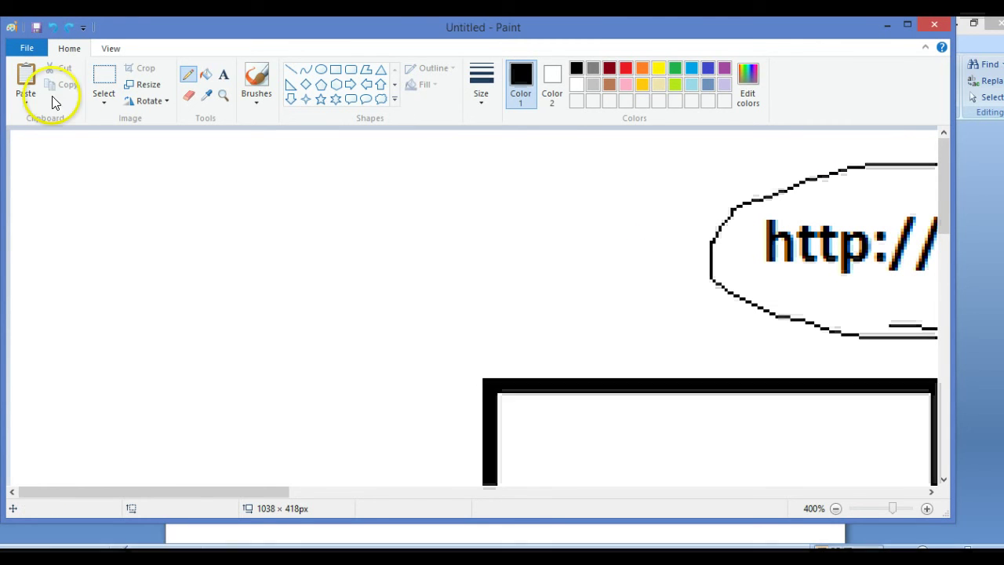
left_click(32, 51)
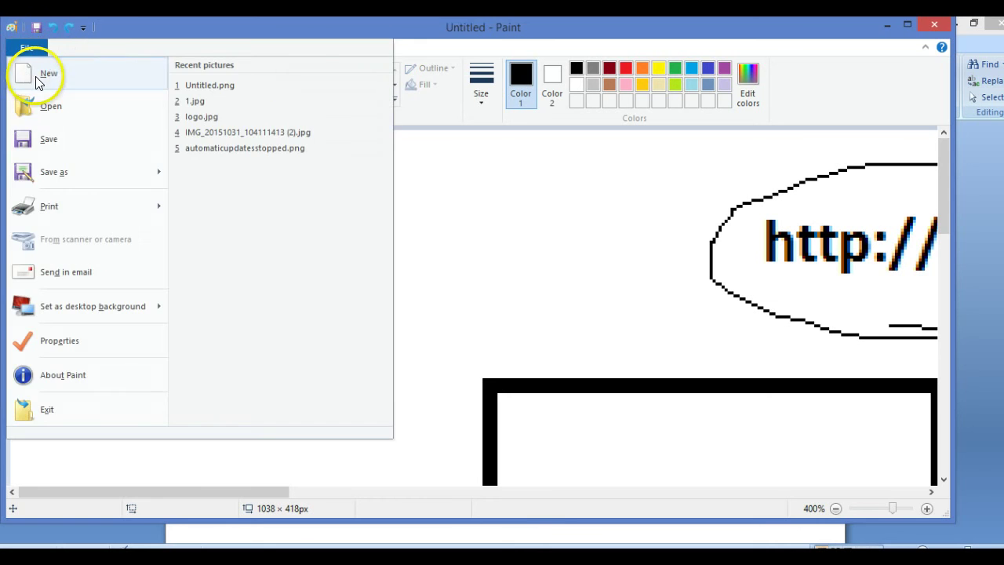
left_click(36, 82)
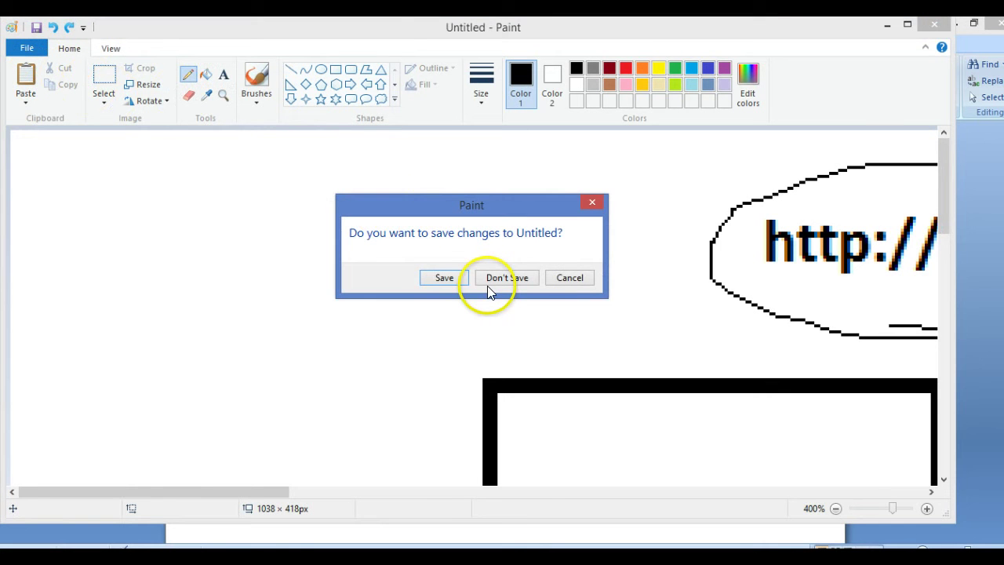
left_click(507, 278)
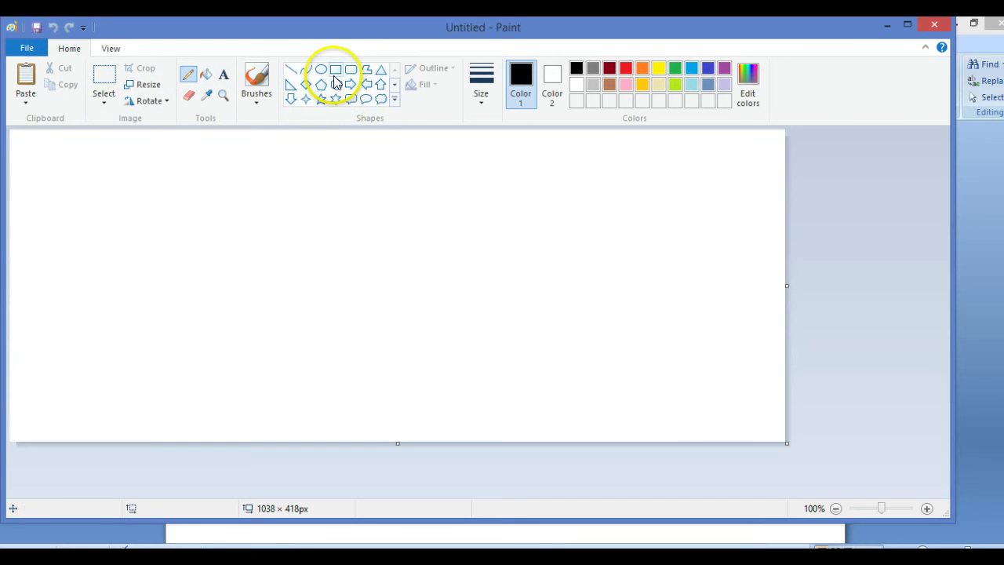
- Draw two boxes on the new canvas and connect them with a straight top line
left_click_drag(174, 184, 281, 347)
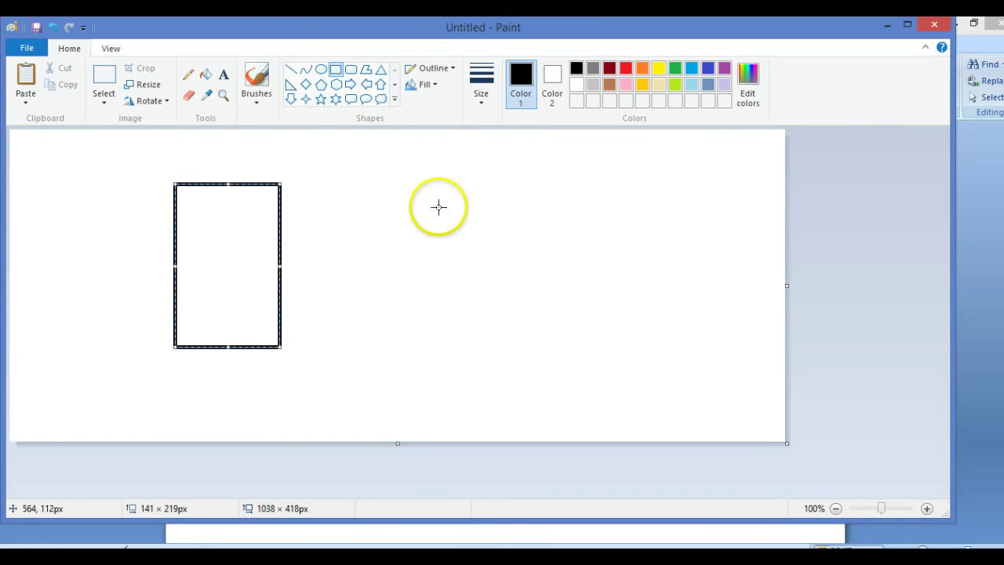
left_click_drag(439, 181, 570, 356)
left_click(291, 69)
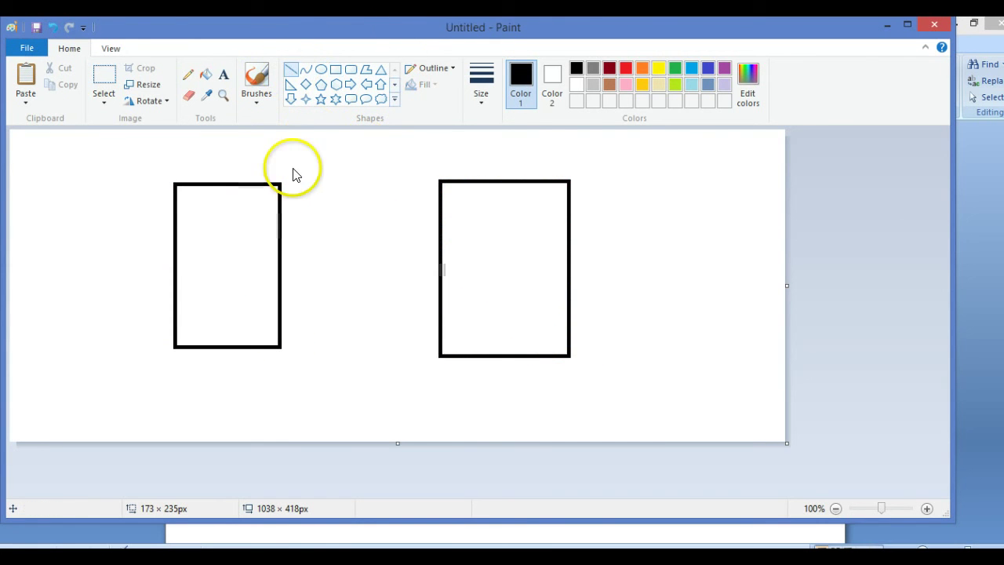
left_click_drag(284, 202, 425, 202)
- Freehand a return line, an arrowhead, a curved arrow, and a vertical stroke with small box through the bar
left_click(188, 74)
mouse_move(444, 307)
left_mouse_down()
mouse_move(311, 309)
mouse_move(341, 337)
left_mouse_up()
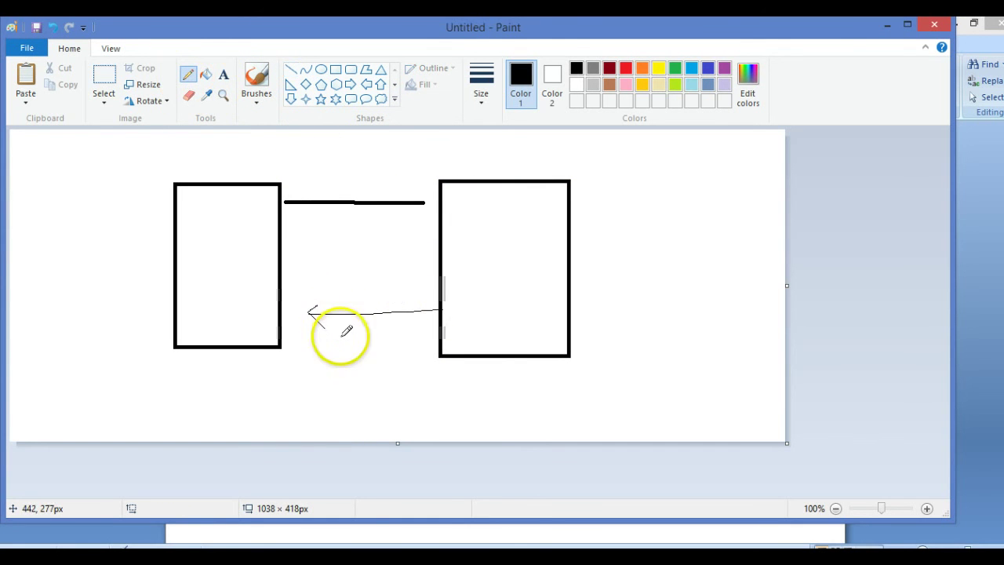
left_click_drag(408, 185, 416, 213)
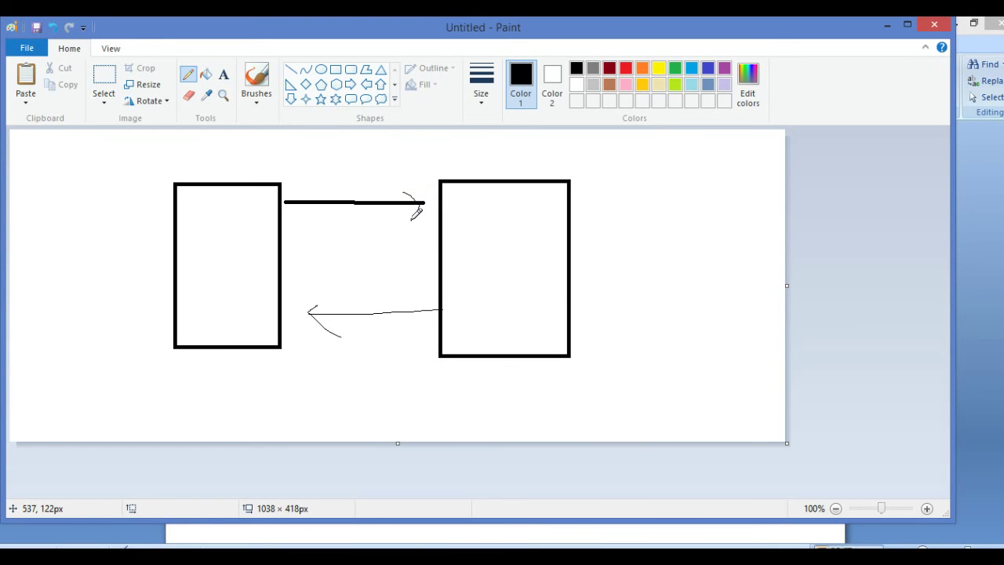
mouse_move(388, 197)
left_mouse_down()
mouse_move(274, 195)
mouse_move(322, 164)
mouse_move(402, 147)
mouse_move(496, 174)
mouse_move(486, 165)
mouse_move(489, 176)
mouse_move(468, 177)
left_mouse_up()
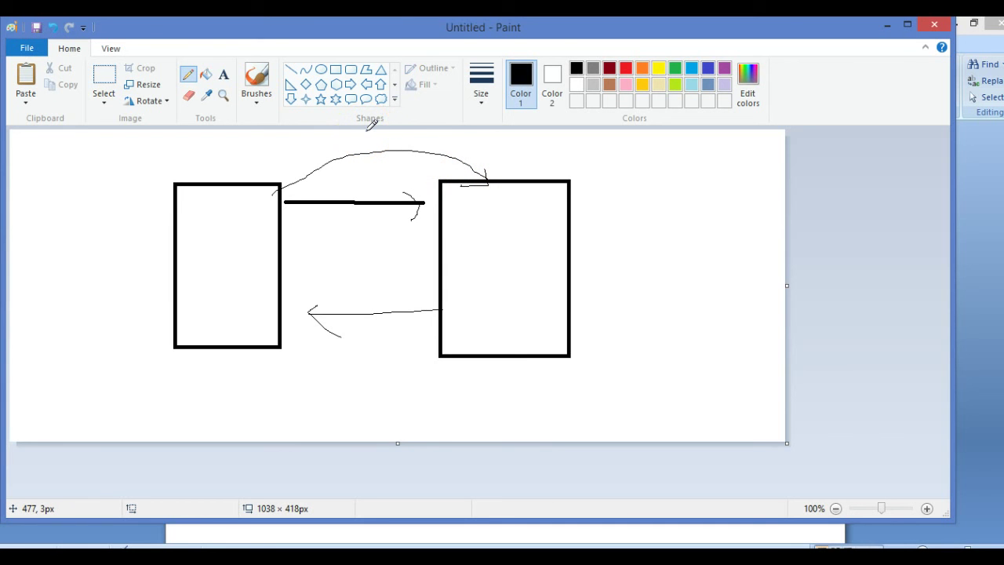
mouse_move(366, 131)
left_mouse_down()
mouse_move(377, 373)
mouse_move(352, 366)
mouse_move(382, 381)
mouse_move(396, 353)
left_mouse_up()
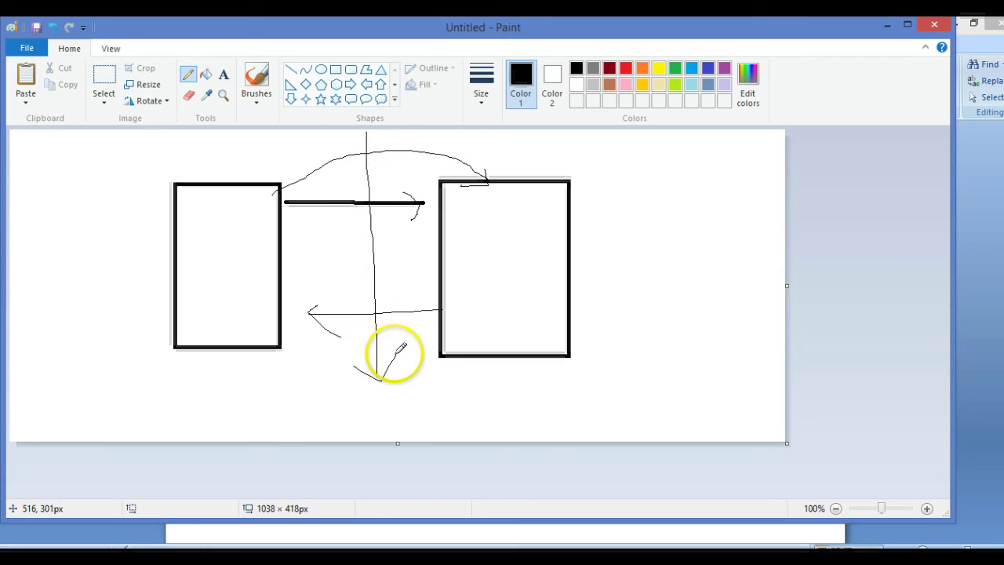
left_click_drag(339, 156, 343, 223)
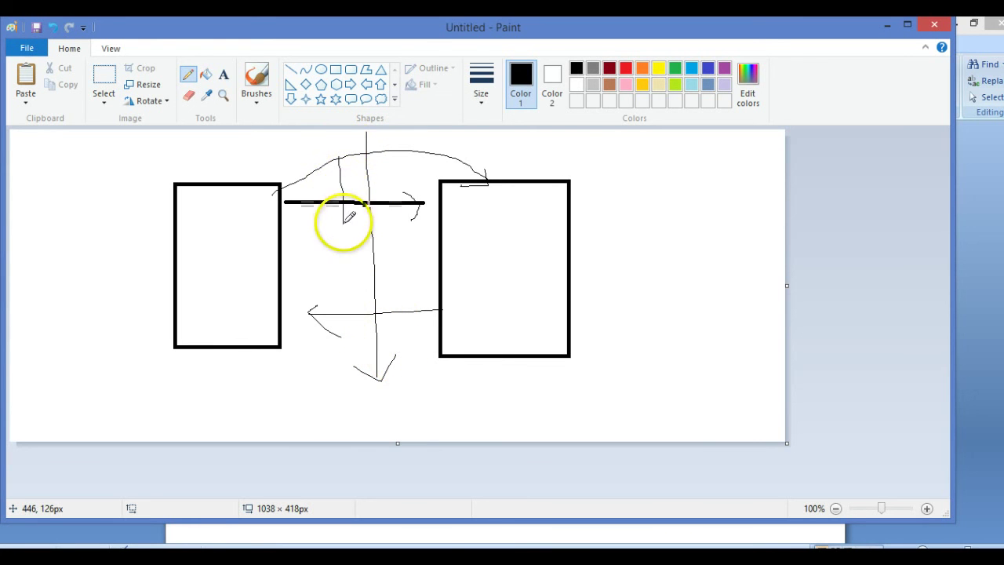
mouse_move(339, 156)
left_mouse_down()
mouse_move(368, 155)
mouse_move(374, 207)
mouse_move(339, 211)
left_mouse_up()
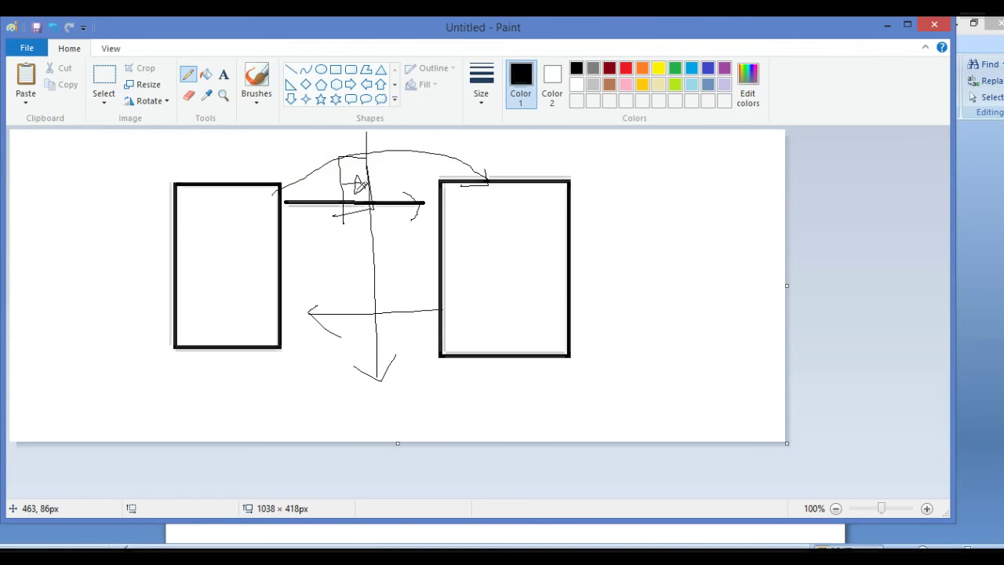
left_click(223, 74)
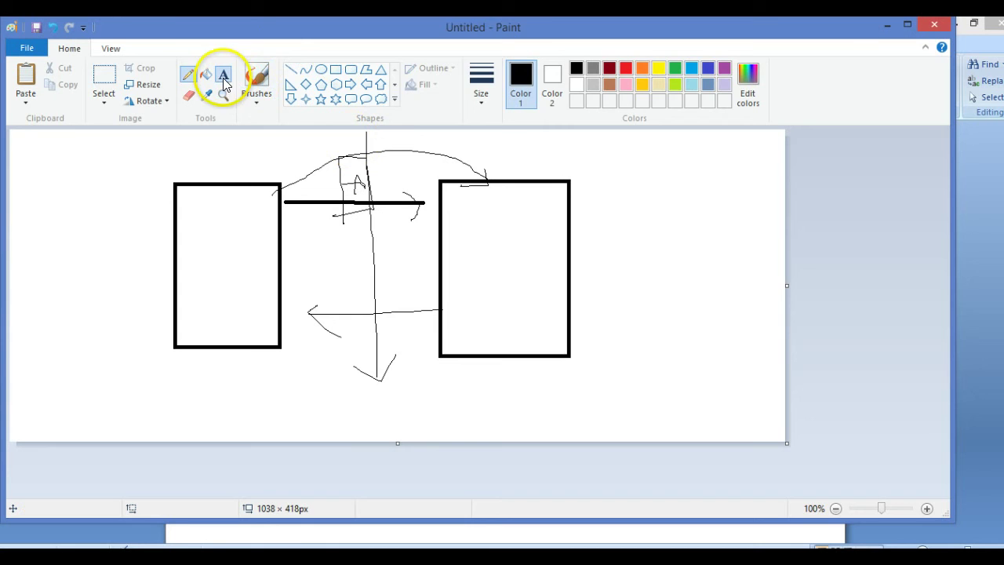
left_click(90, 149)
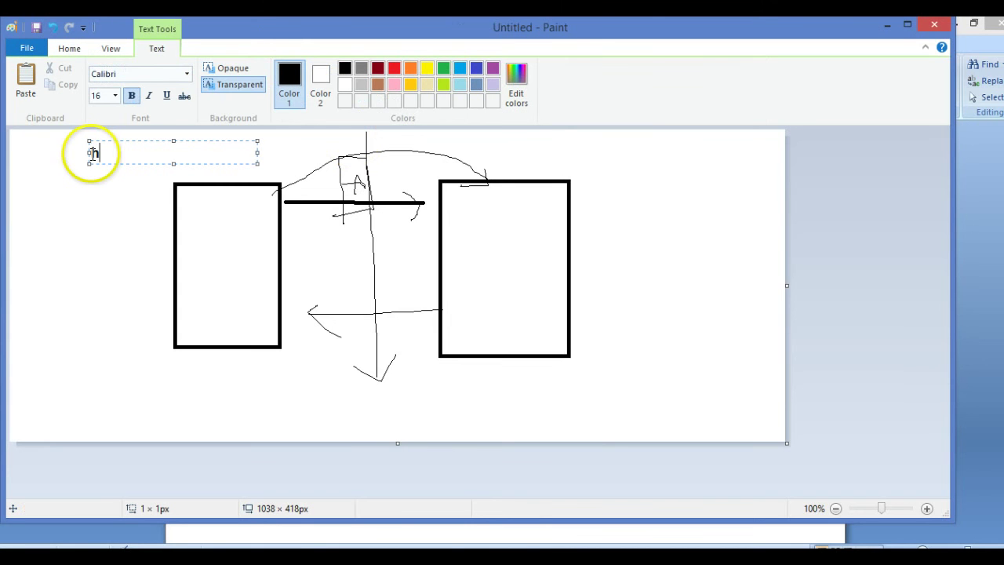
type("http://facebook.com")
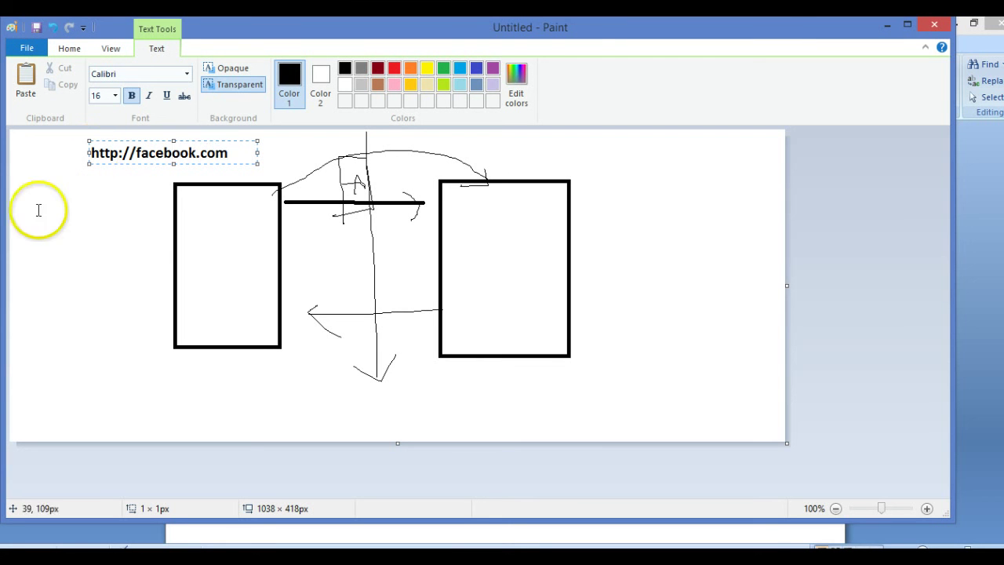
left_click(83, 216)
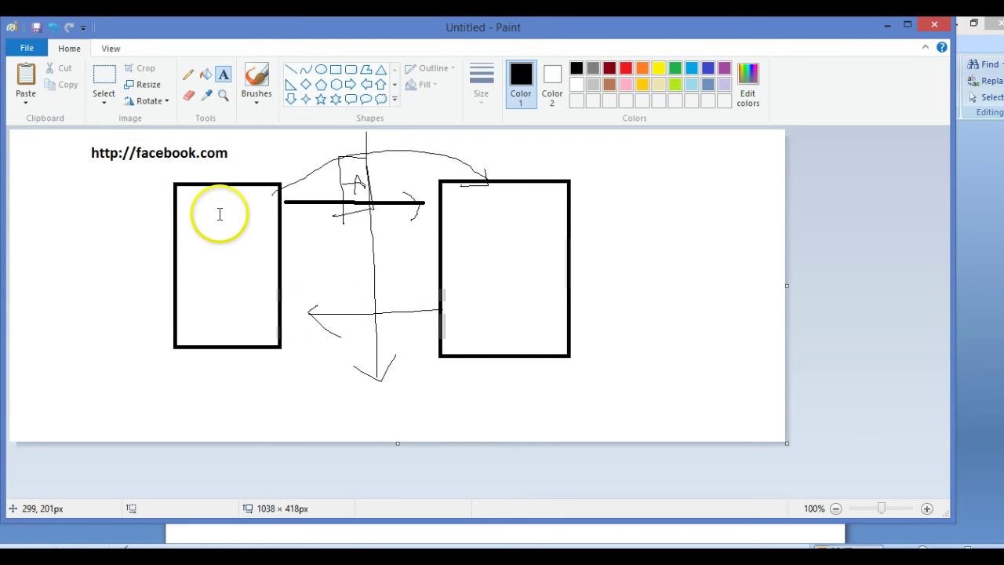
- Add 'username' and 'password' labels to the left of the left box
left_click(47, 188)
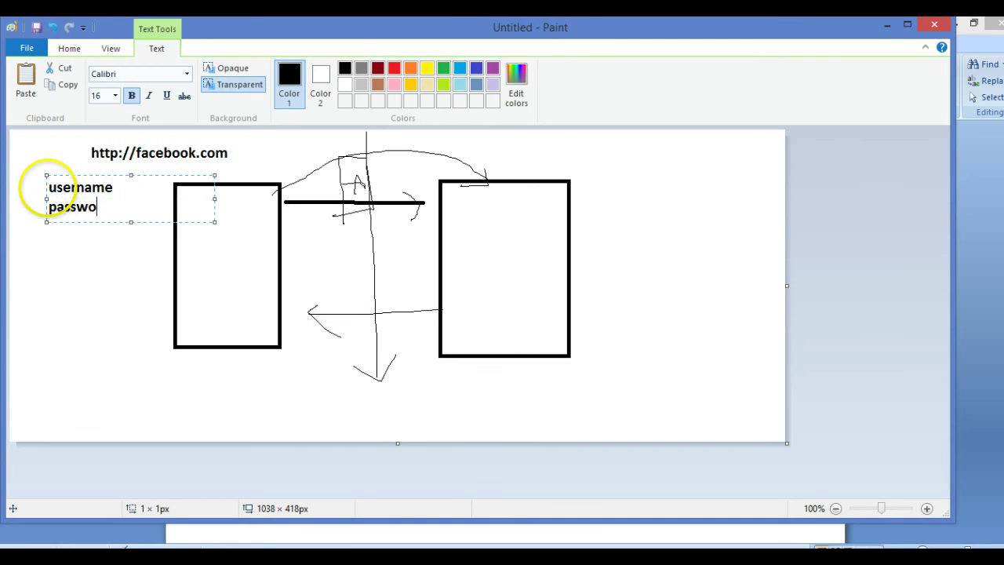
type("username password")
left_click(79, 251)
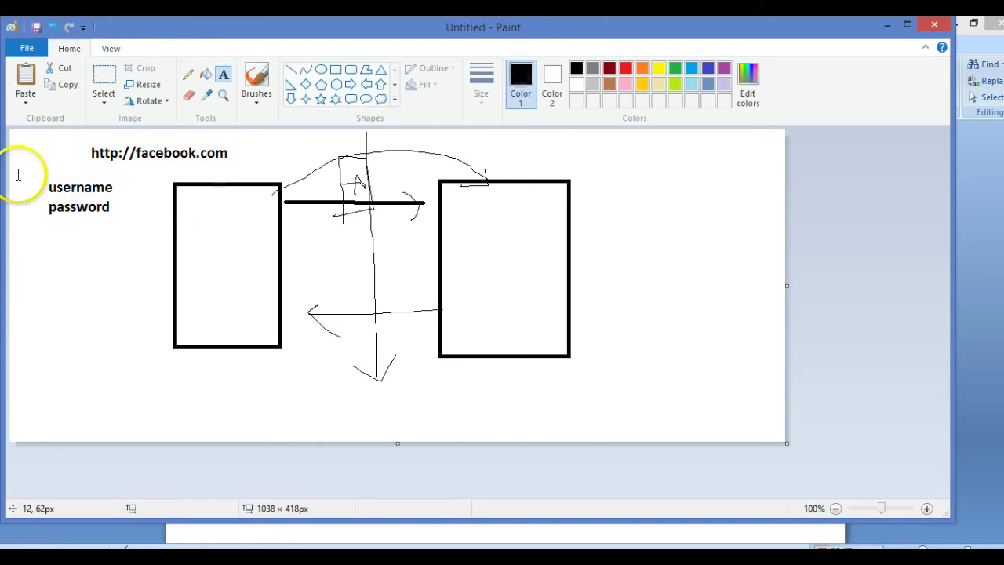
- Freehand an arc between the box tops, retrace the vertical line, and add pointers to username and password
left_click(188, 73)
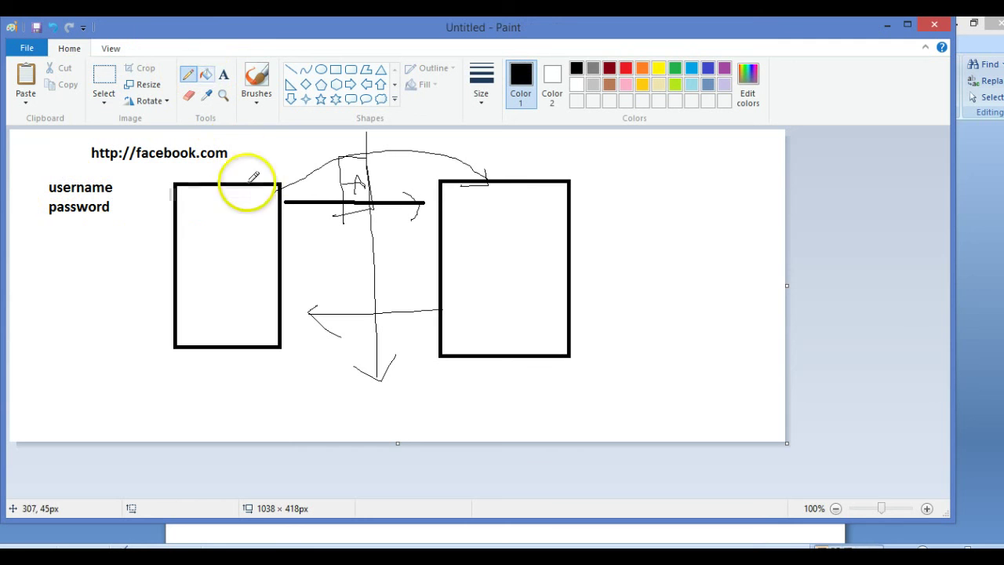
mouse_move(291, 182)
left_mouse_down()
mouse_move(378, 155)
mouse_move(485, 171)
mouse_move(491, 163)
mouse_move(481, 179)
mouse_move(491, 157)
left_mouse_up()
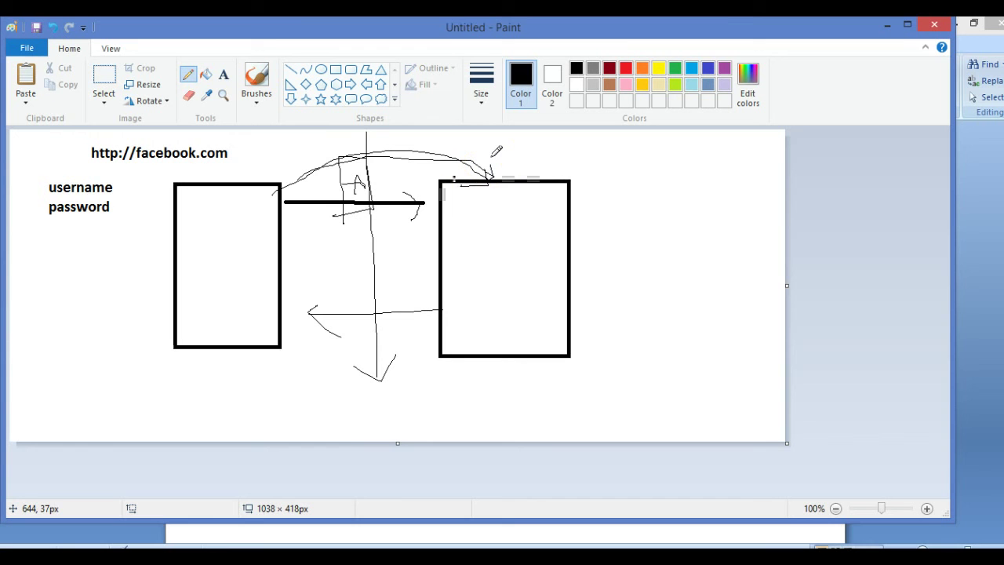
mouse_move(367, 141)
left_mouse_down()
mouse_move(370, 134)
mouse_move(372, 378)
mouse_move(352, 363)
mouse_move(365, 381)
mouse_move(390, 363)
left_mouse_up()
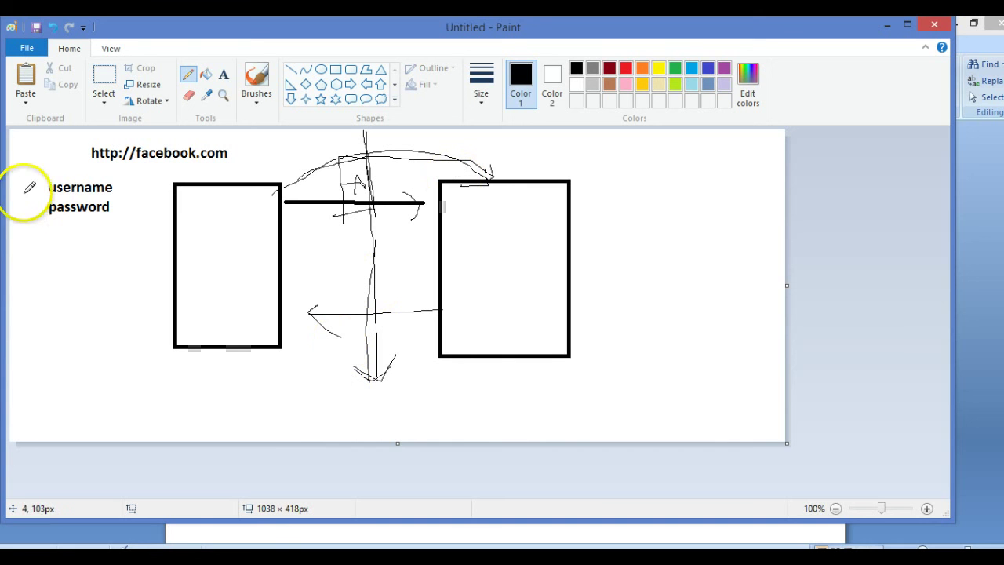
left_click_drag(32, 177, 52, 193)
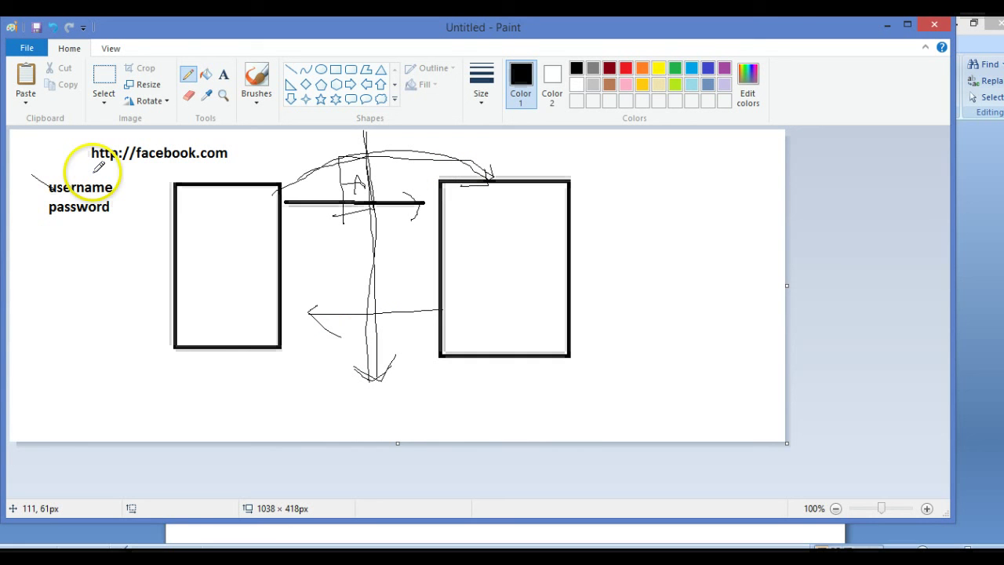
left_click_drag(23, 205, 49, 206)
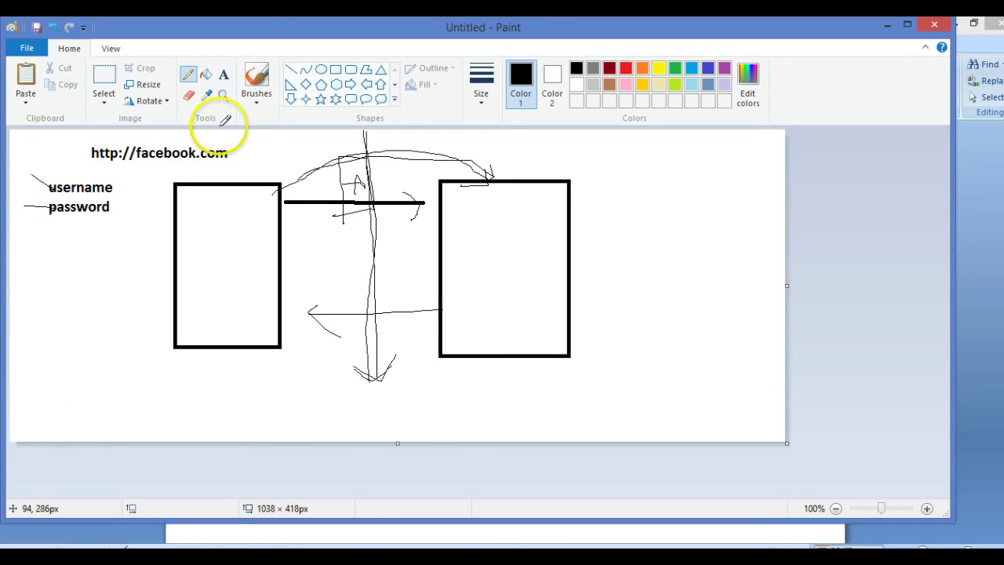
- Add an 'https' text label at the lower left of the canvas, below the left box
left_click(221, 78)
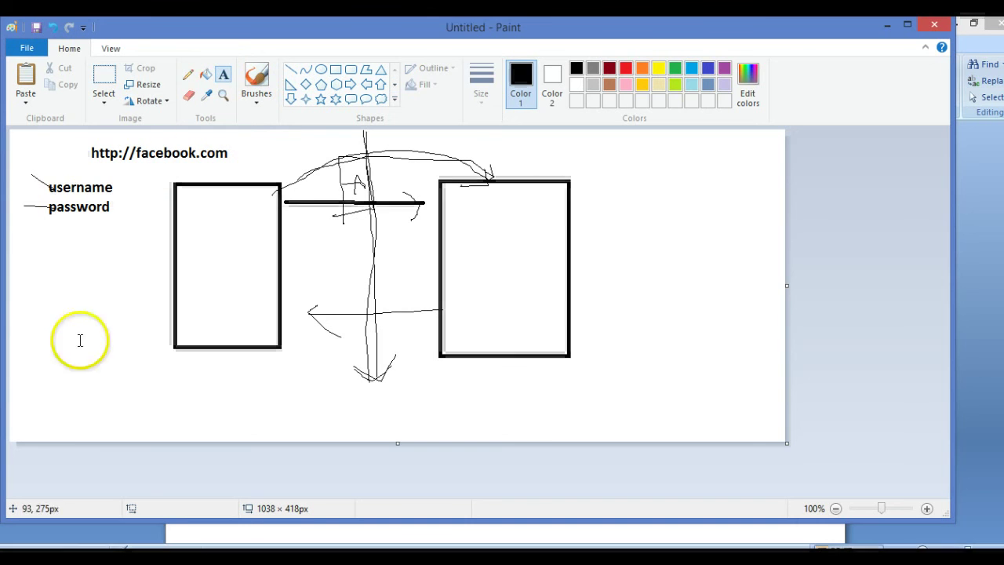
left_click(119, 405)
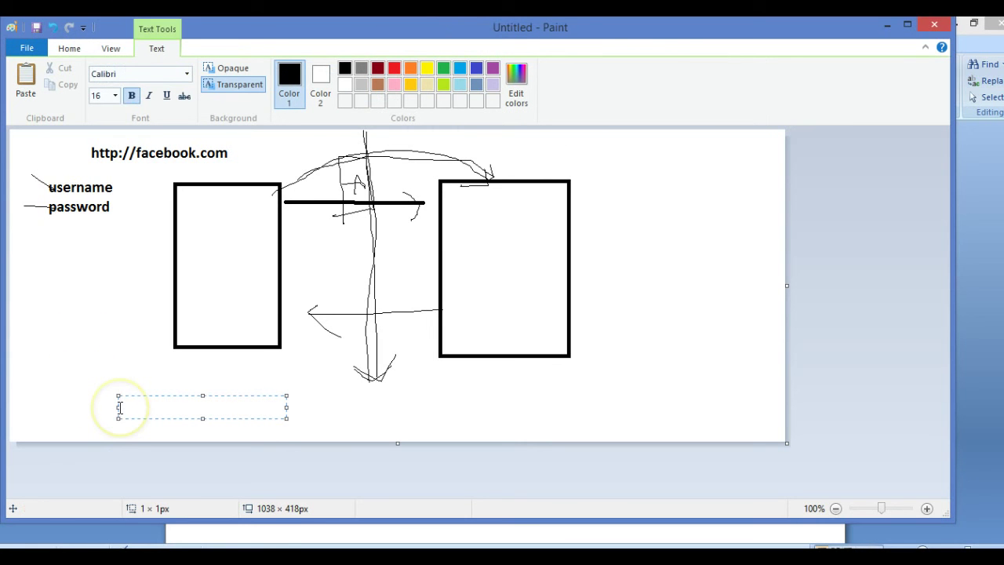
type("htt")
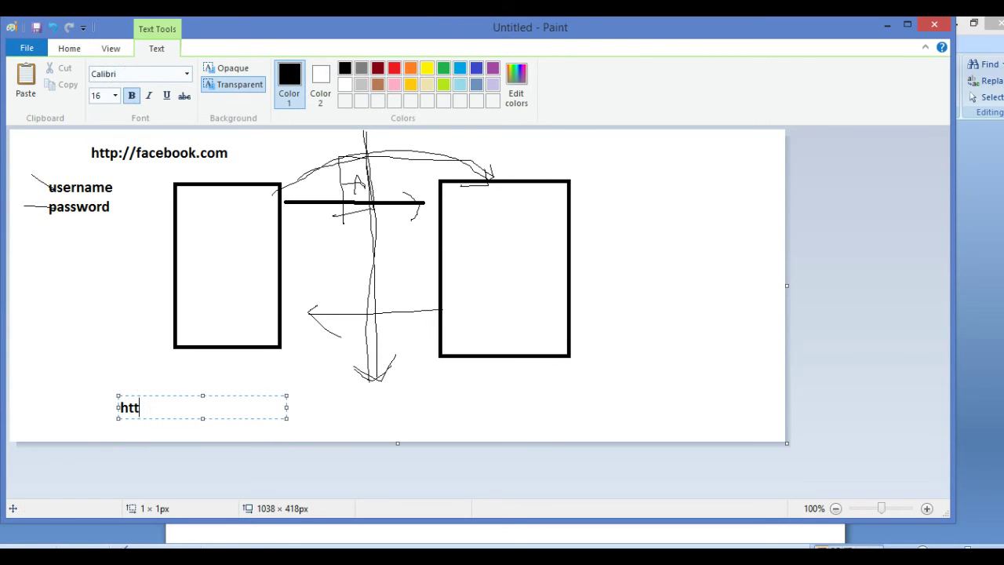
type("ps")
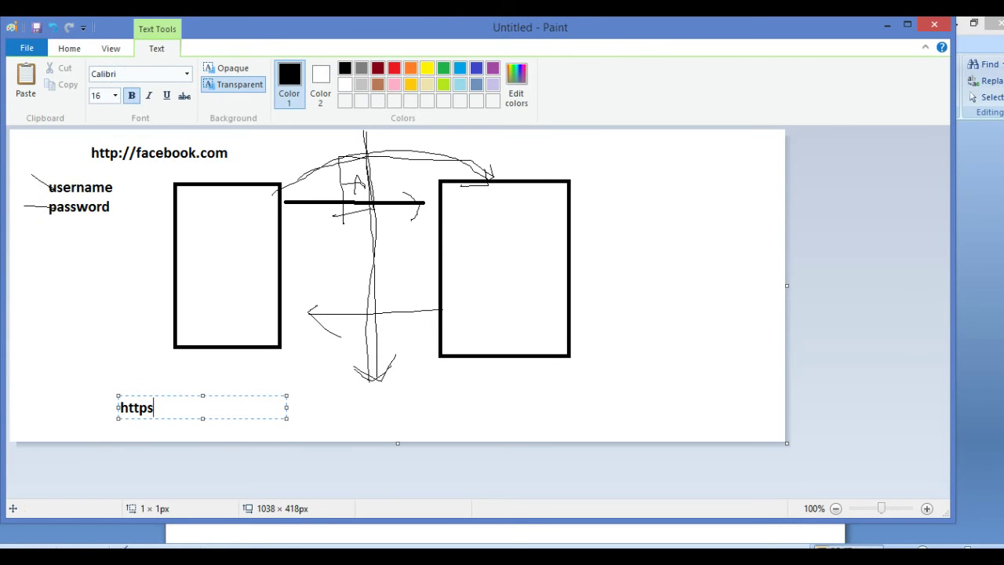
left_click(78, 360)
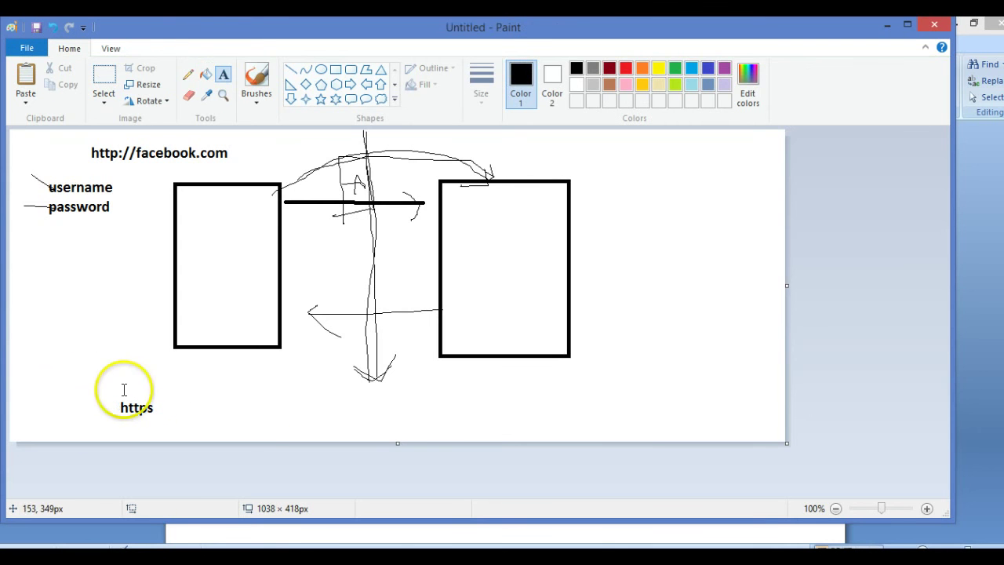
left_click(155, 405)
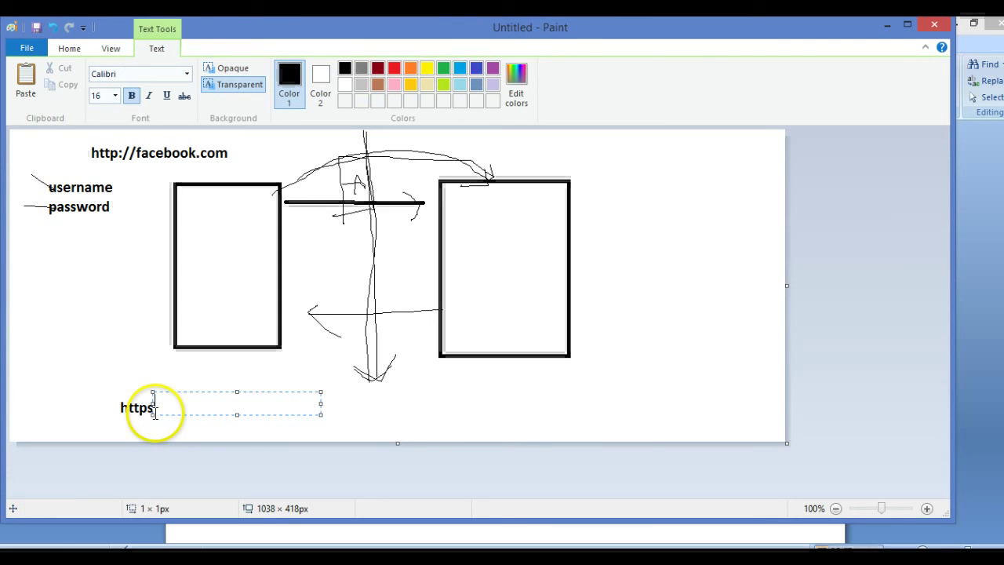
left_click(149, 407)
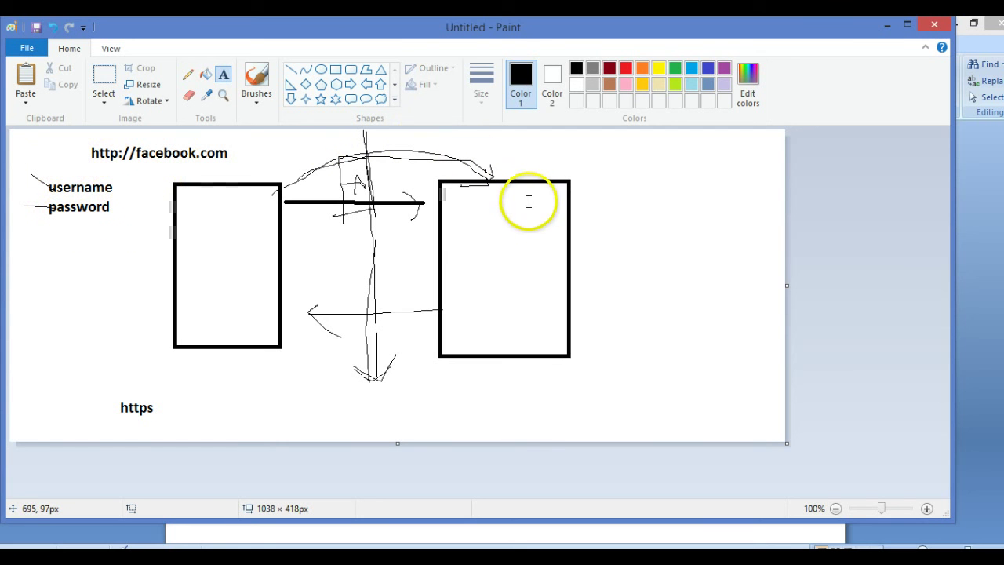
- Place the text label 'encrypted' beneath the password label, left of the left box
left_click(188, 74)
left_click(225, 75)
left_click(44, 249)
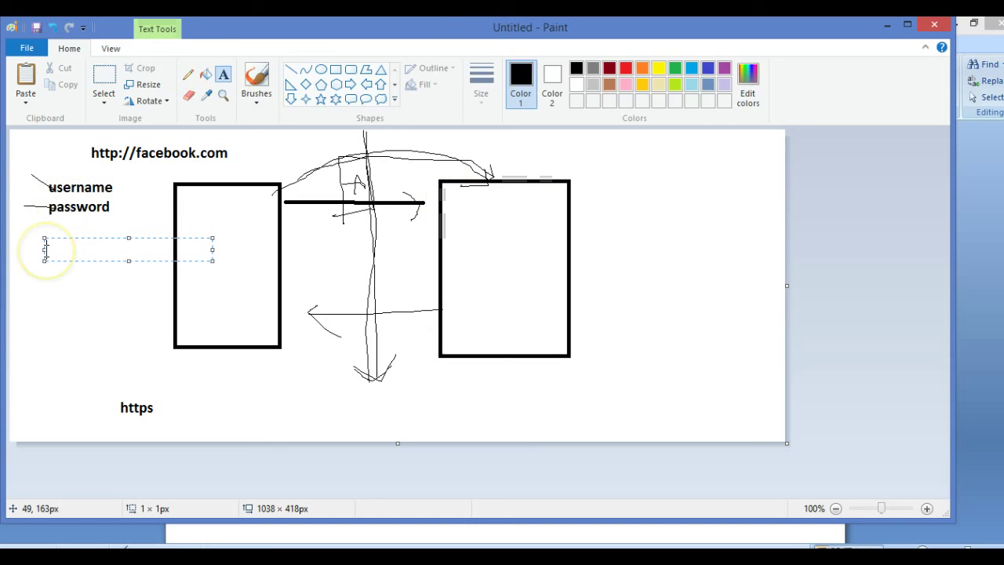
type("encr")
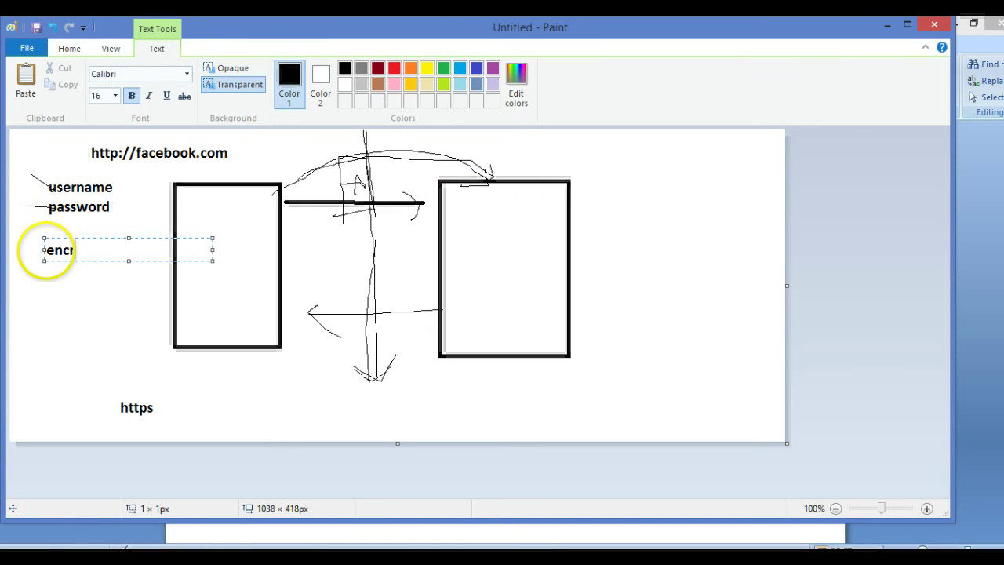
type("ypted")
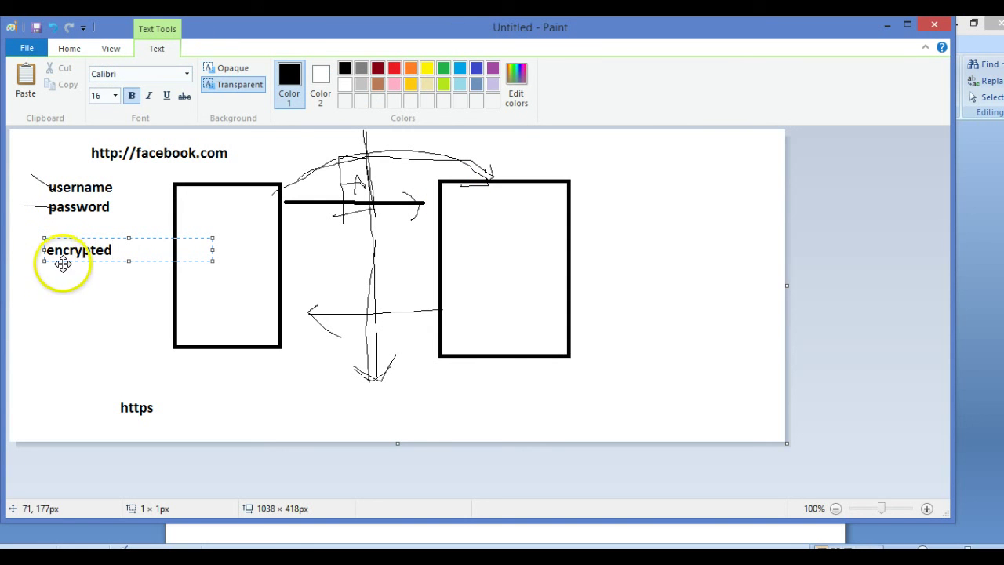
left_click(72, 305)
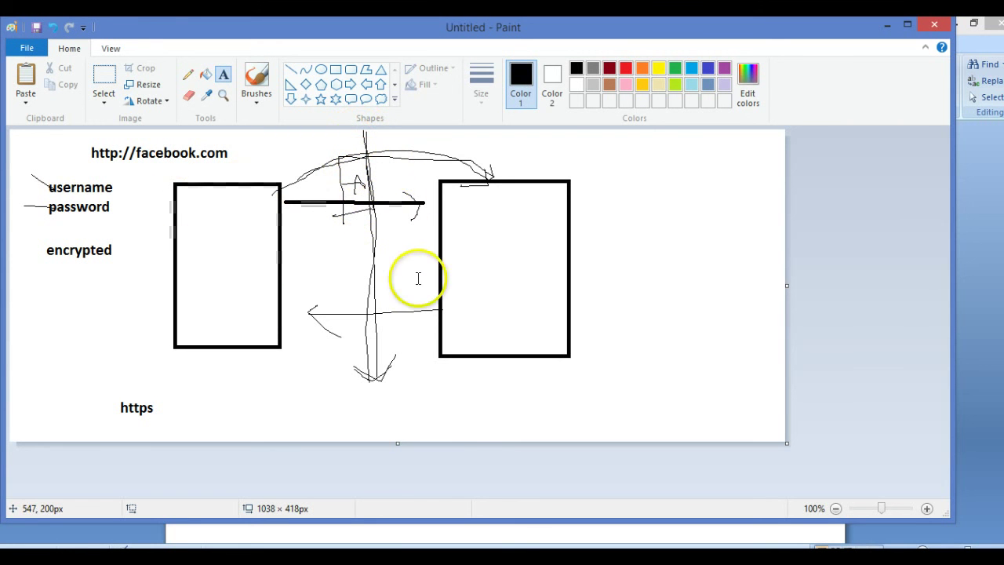
- Type the scrambled string 'hfskhksksjjfojae930e9ndkansdklad' below the vertical arrow's tip under the right box
left_click(365, 398)
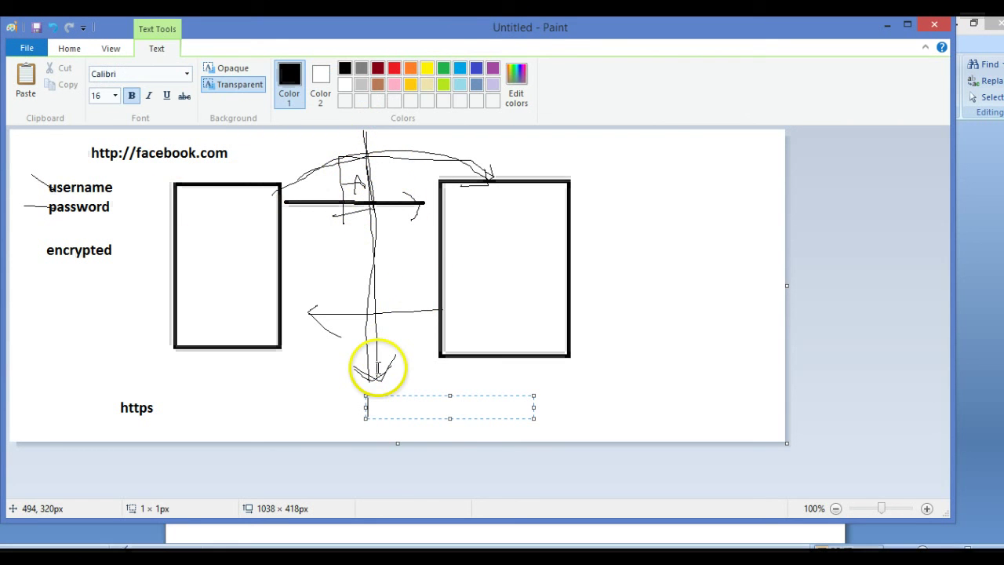
type("hfskhksksjjfojae")
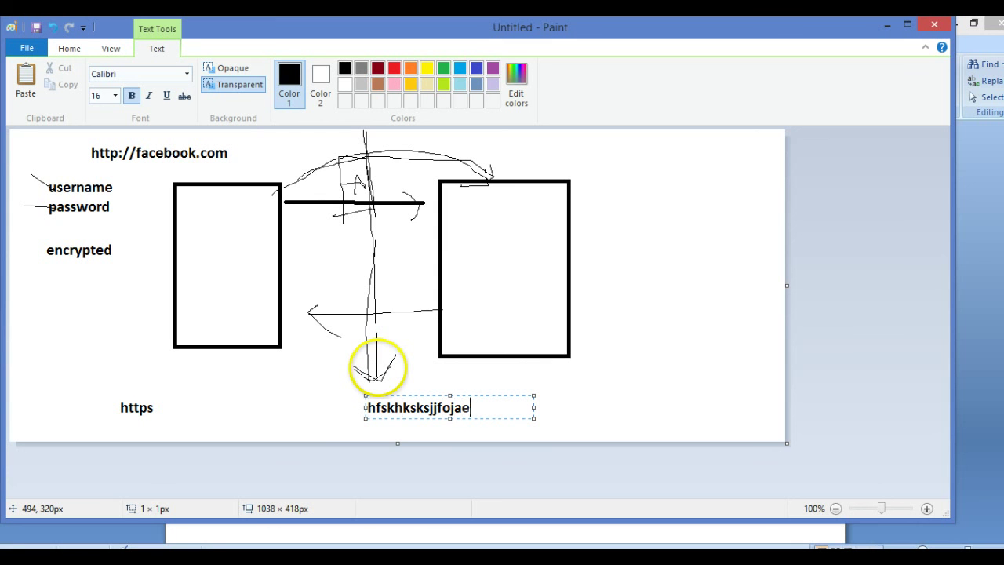
type("930e9ndk")
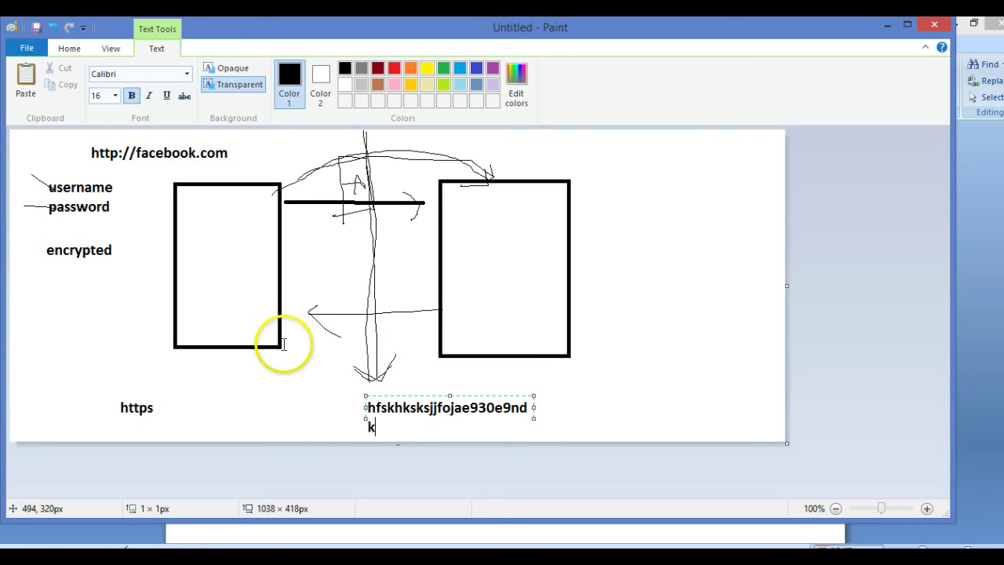
type("ansdklad")
left_click(343, 431)
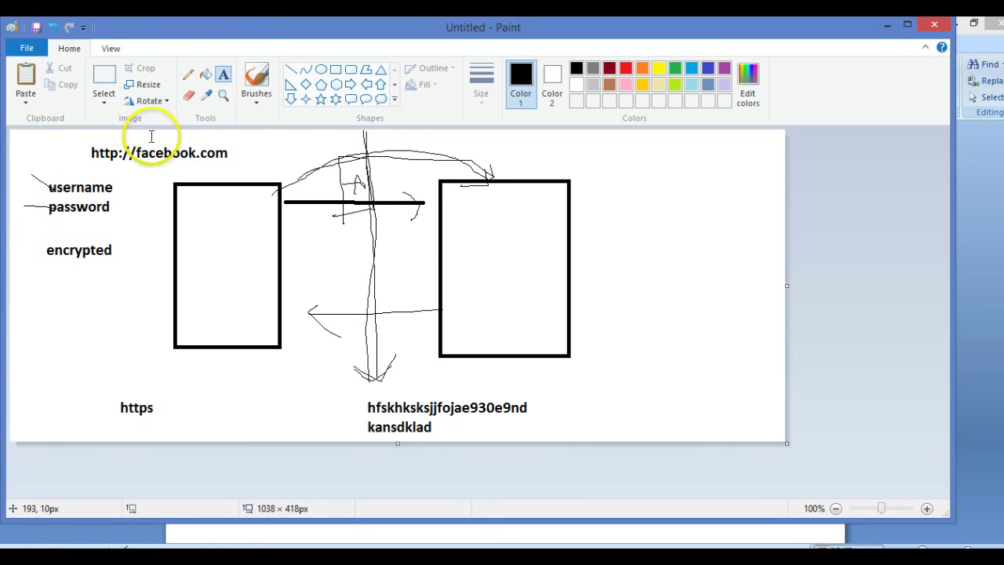
left_click(188, 73)
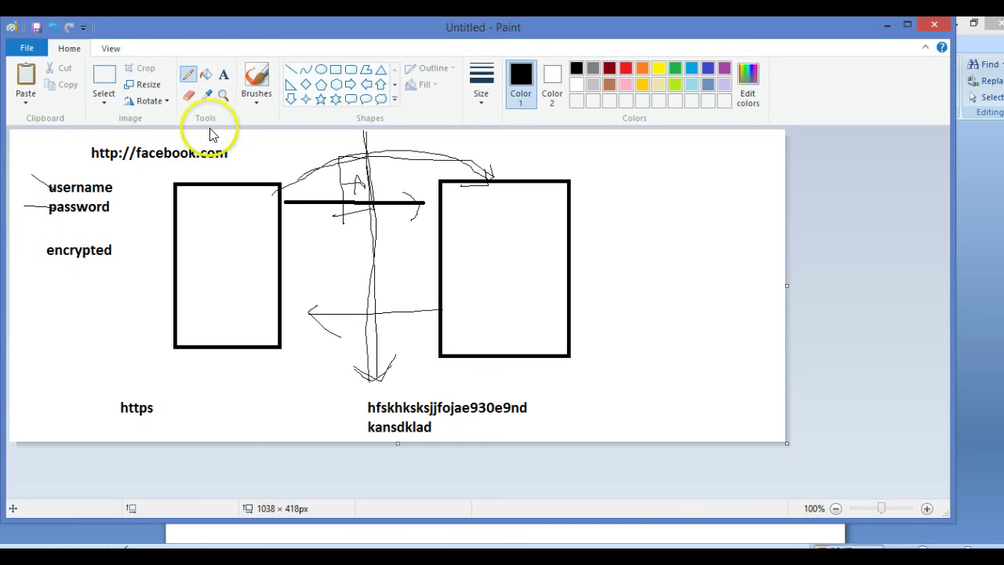
mouse_move(157, 133)
left_mouse_down()
mouse_move(86, 152)
mouse_move(147, 165)
mouse_move(254, 153)
mouse_move(231, 135)
mouse_move(170, 132)
mouse_move(157, 135)
mouse_move(332, 149)
left_mouse_up()
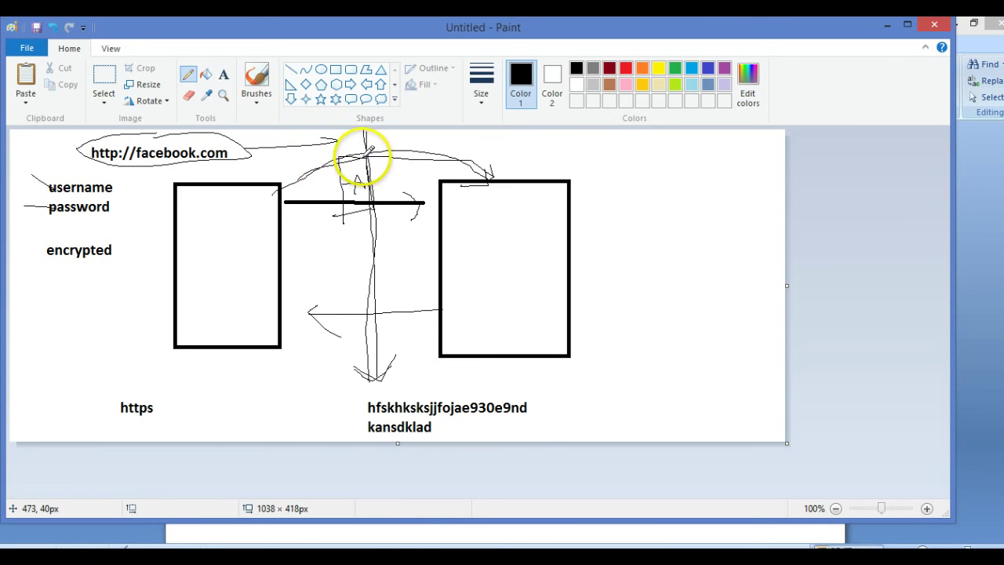
mouse_move(364, 157)
left_mouse_down()
mouse_move(389, 311)
mouse_move(379, 376)
mouse_move(364, 362)
mouse_move(374, 378)
mouse_move(400, 355)
left_mouse_up()
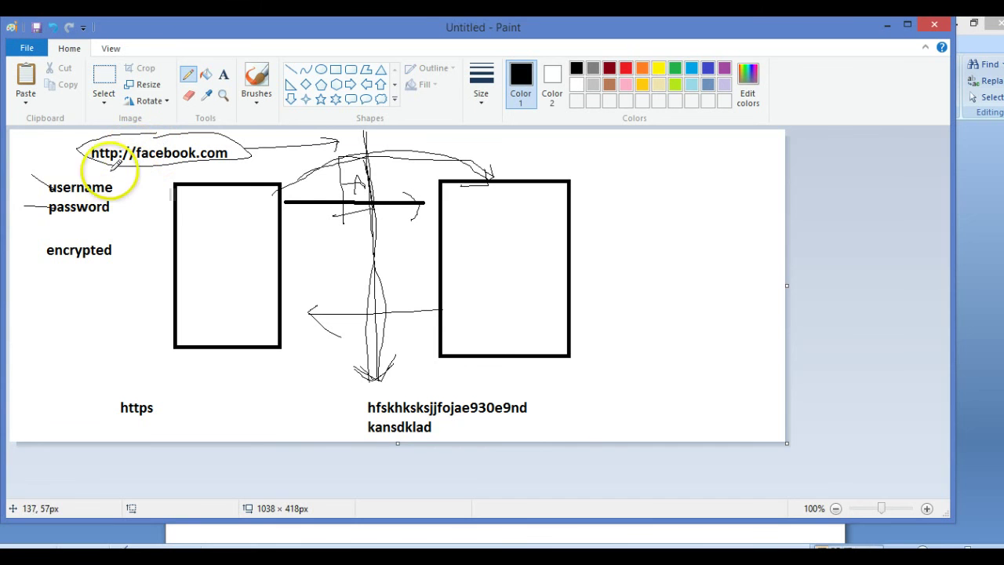
mouse_move(76, 171)
left_mouse_down()
mouse_move(35, 220)
mouse_move(79, 222)
mouse_move(139, 183)
mouse_move(92, 175)
left_mouse_up()
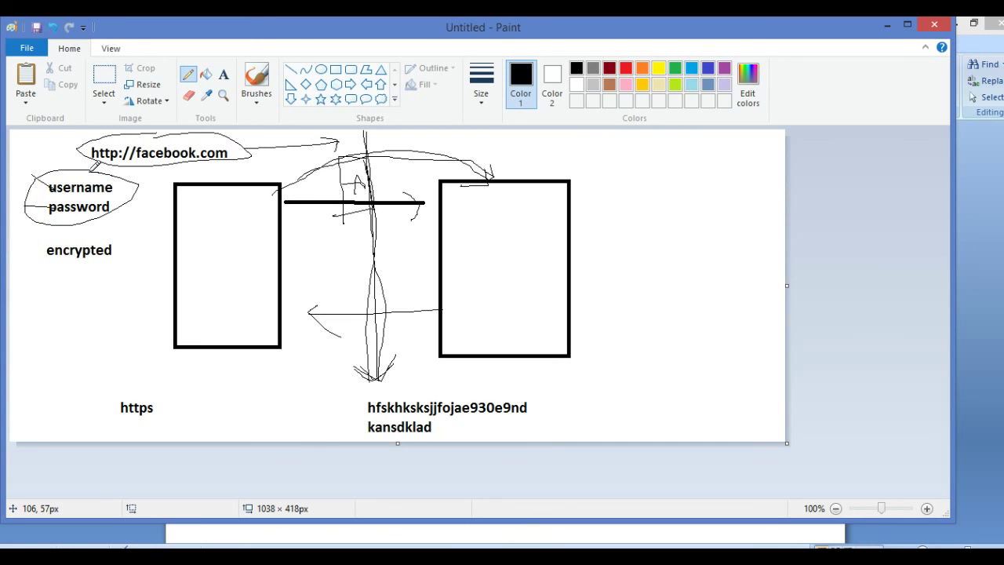
left_click(628, 232)
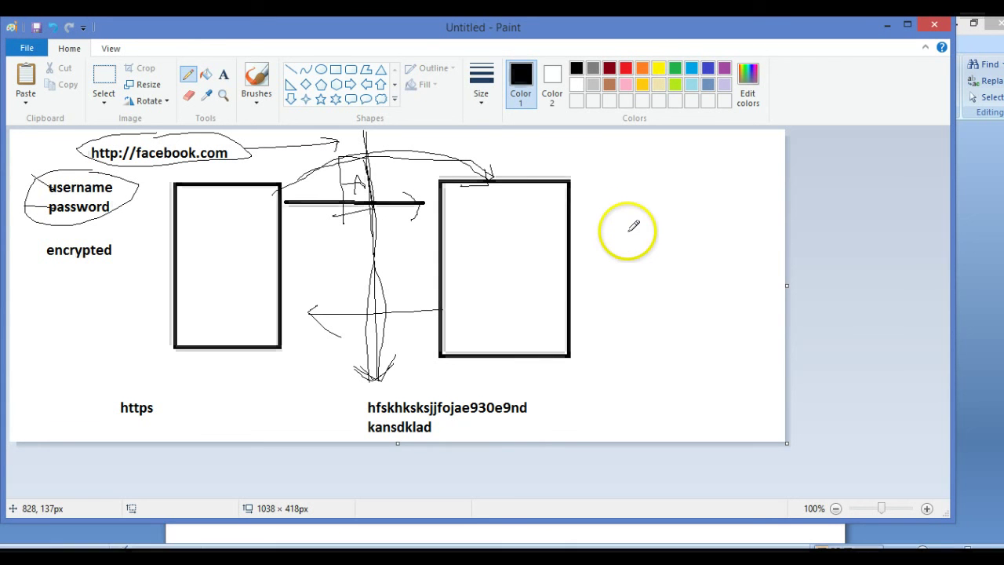
- Type 'http' above 'https' on two lines right of the server box, then select 'https'
left_click(224, 75)
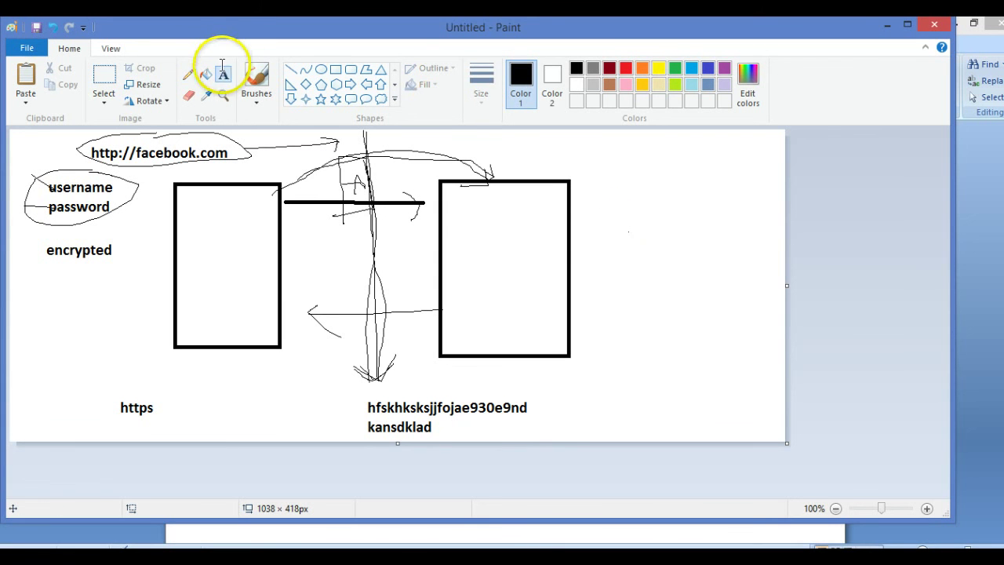
left_click(634, 247)
type("http")
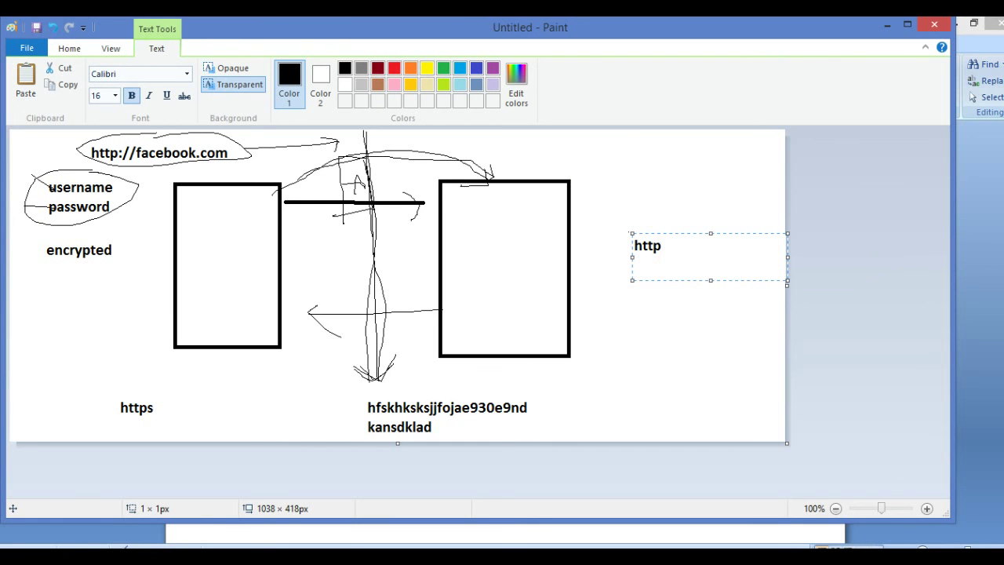
type("ht")
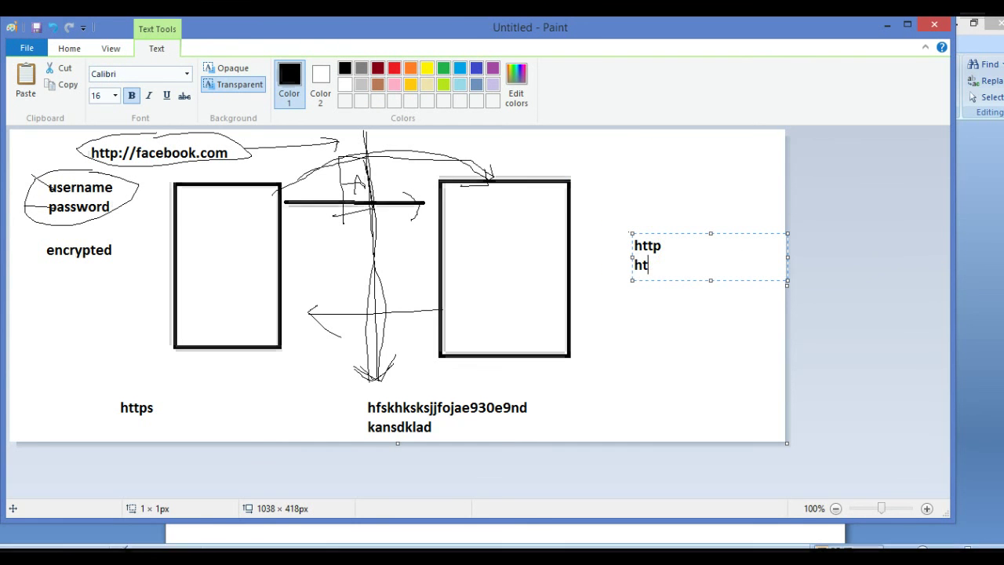
type("tps")
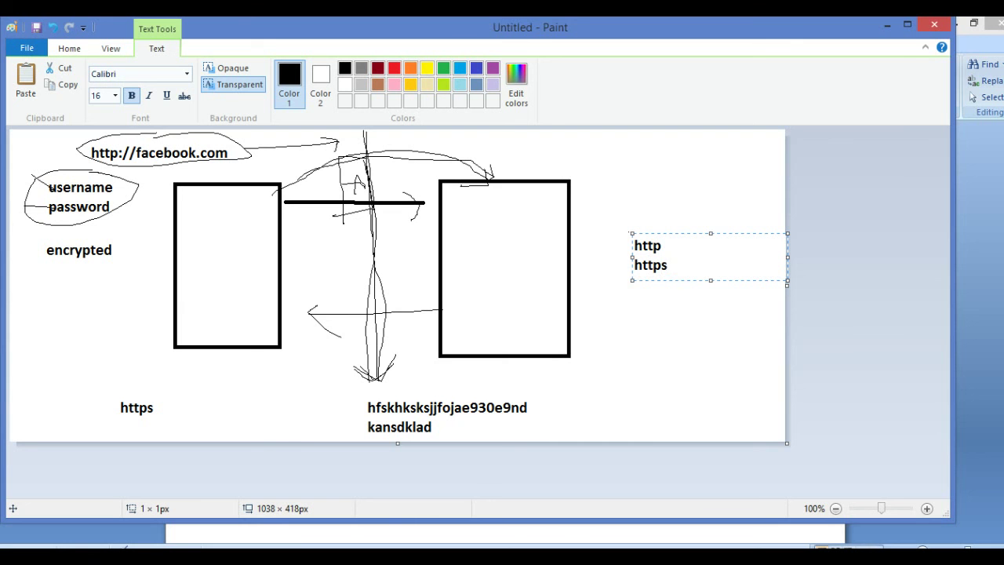
left_click(714, 261)
left_click_drag(714, 260, 620, 269)
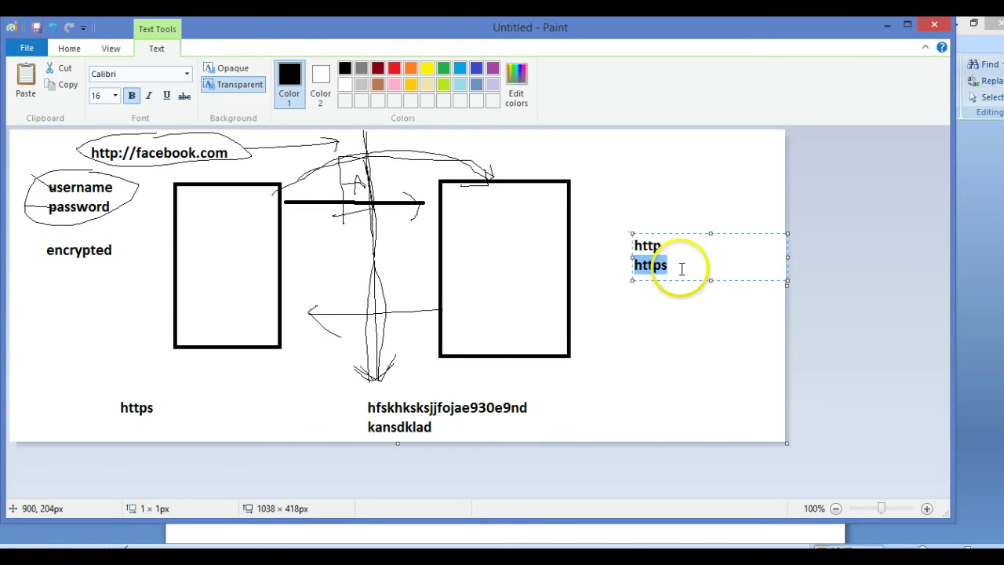
left_click_drag(681, 267, 634, 267)
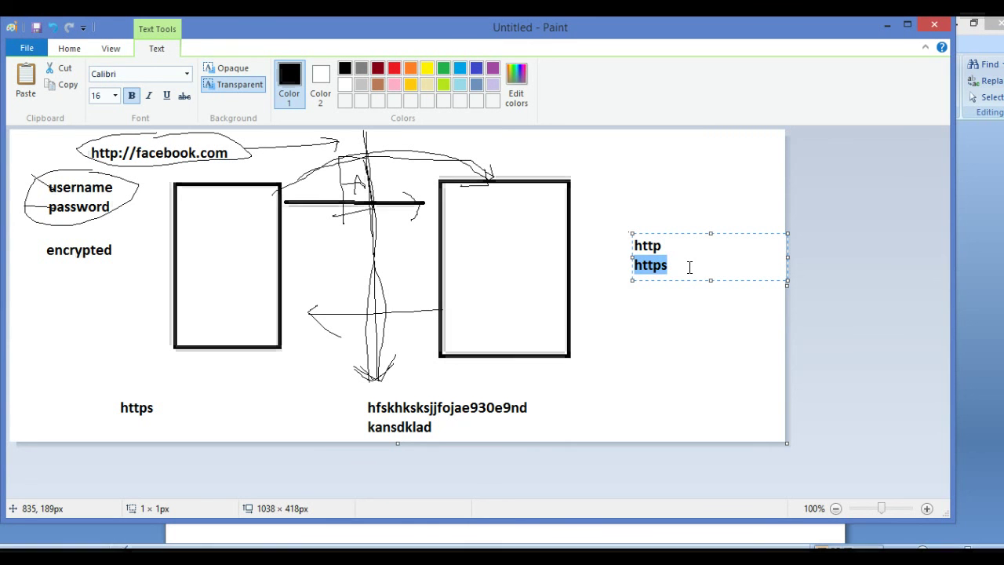
left_click(659, 264)
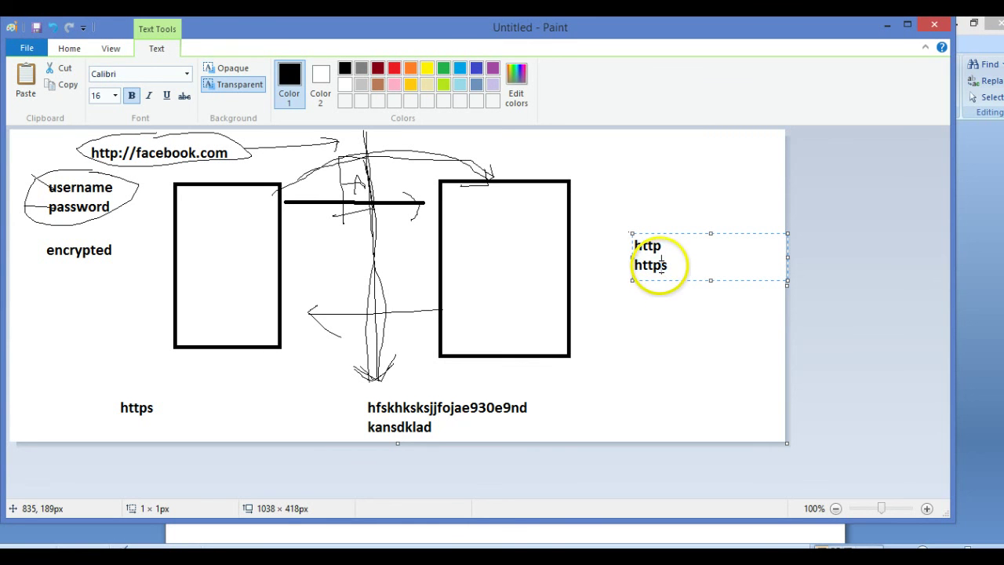
double_click(667, 264)
left_click(666, 264)
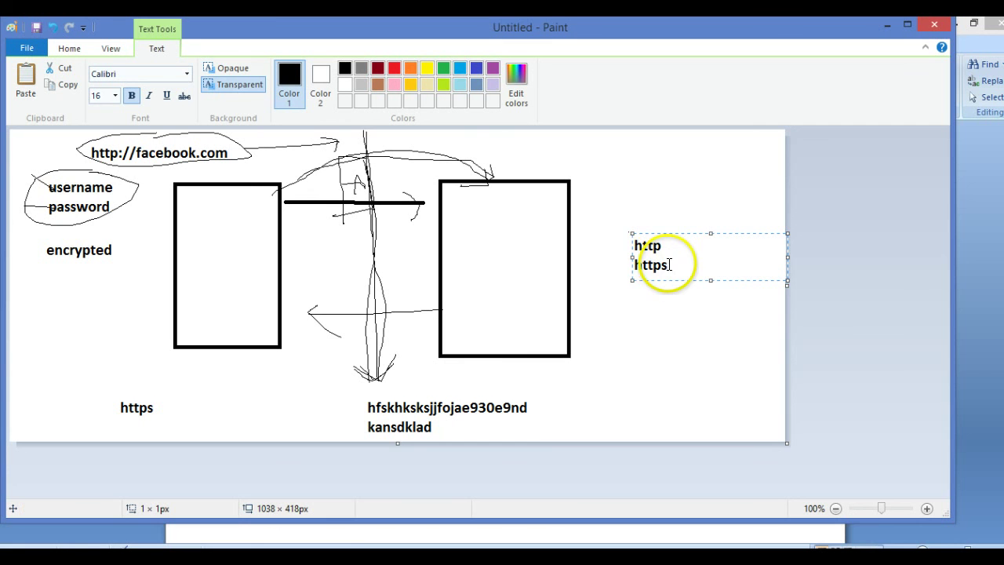
left_click_drag(668, 266, 629, 268)
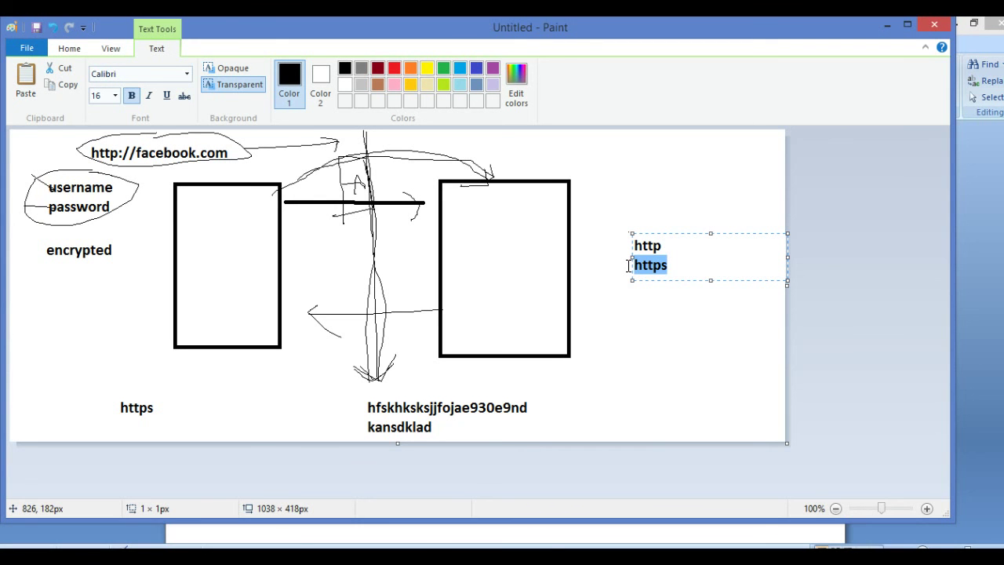
left_click(664, 264)
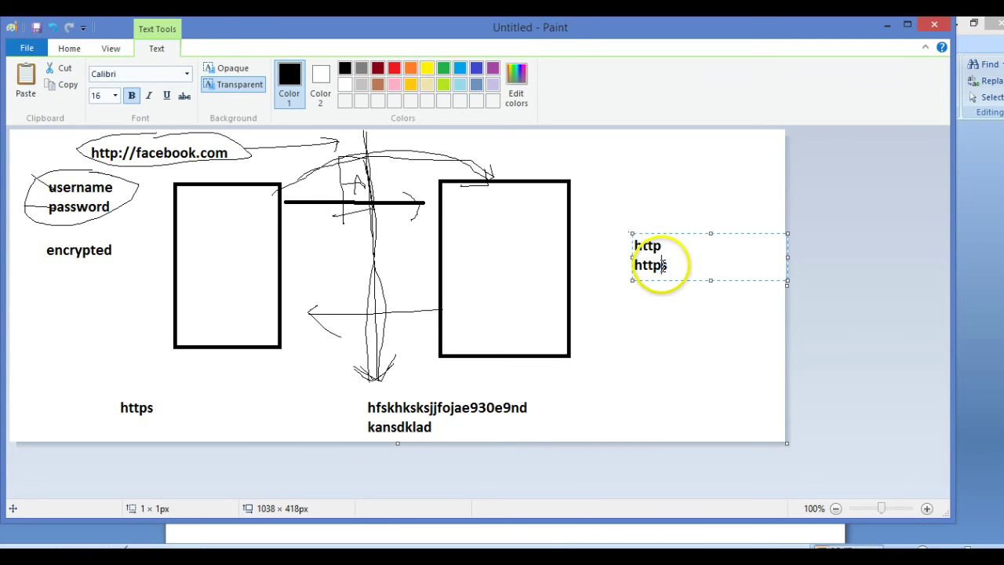
mouse_move(664, 265)
left_mouse_down()
mouse_move(656, 263)
mouse_move(670, 267)
left_mouse_up()
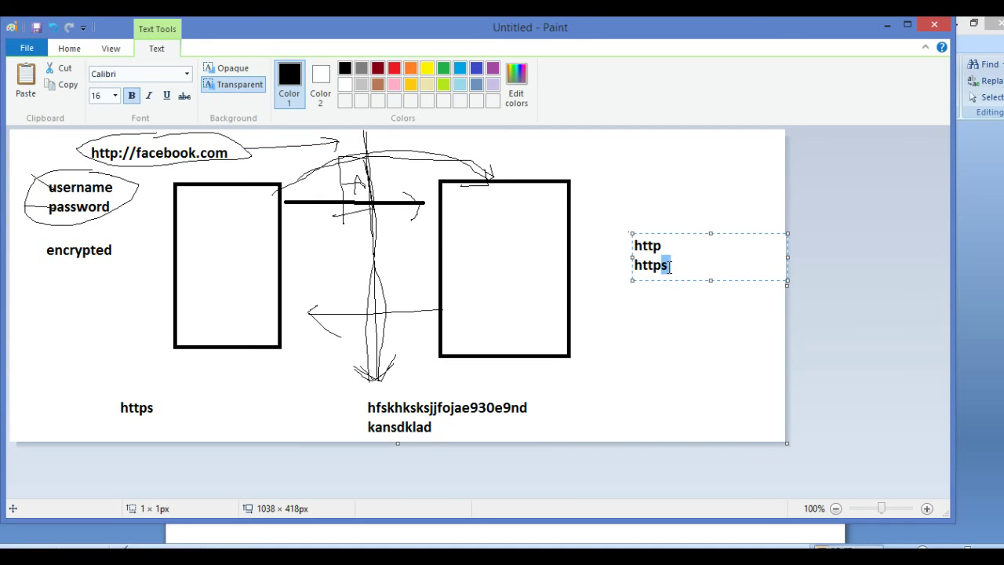
left_click(666, 266)
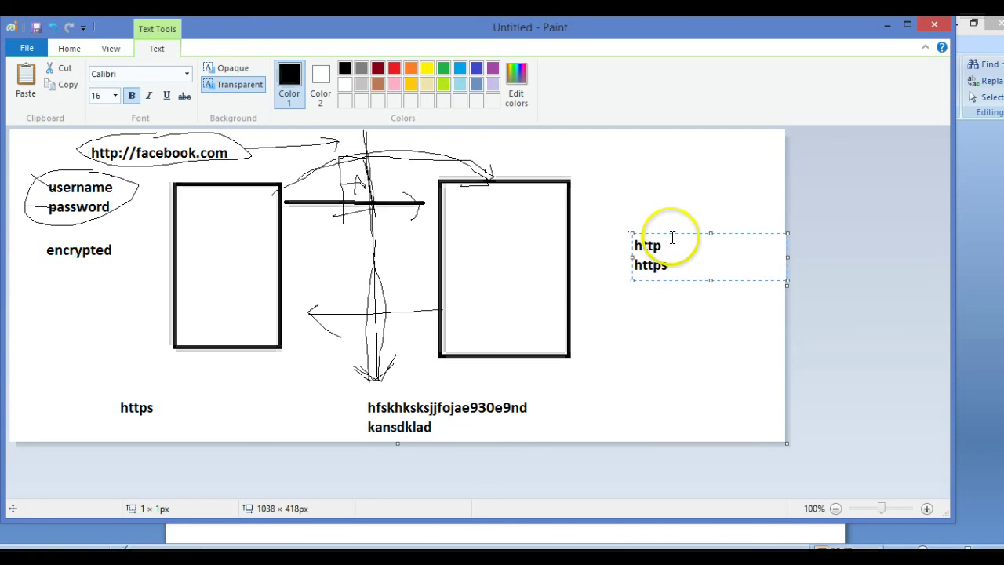
left_click(661, 246)
left_click_drag(662, 248, 628, 248)
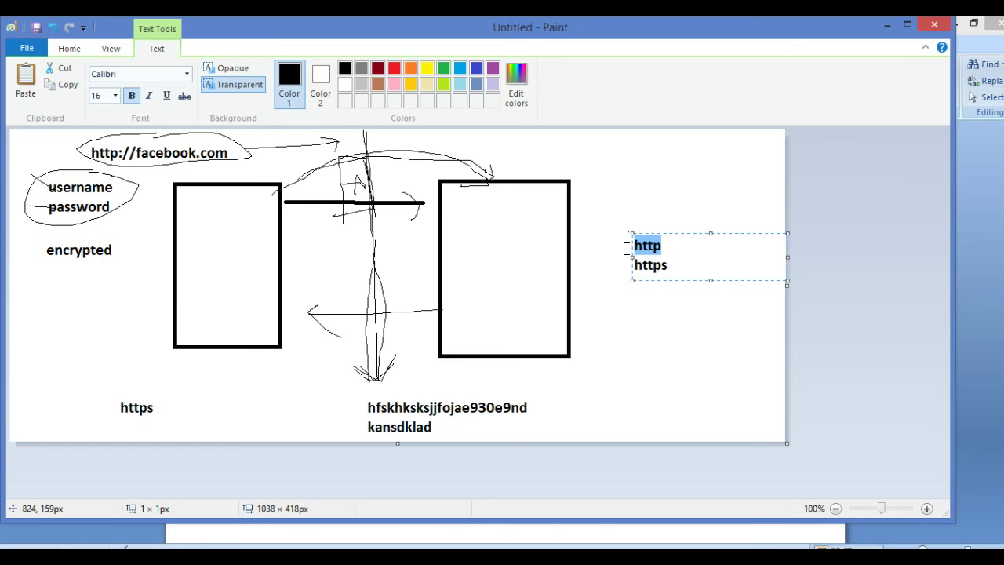
double_click(648, 269)
left_click(667, 270)
double_click(670, 269)
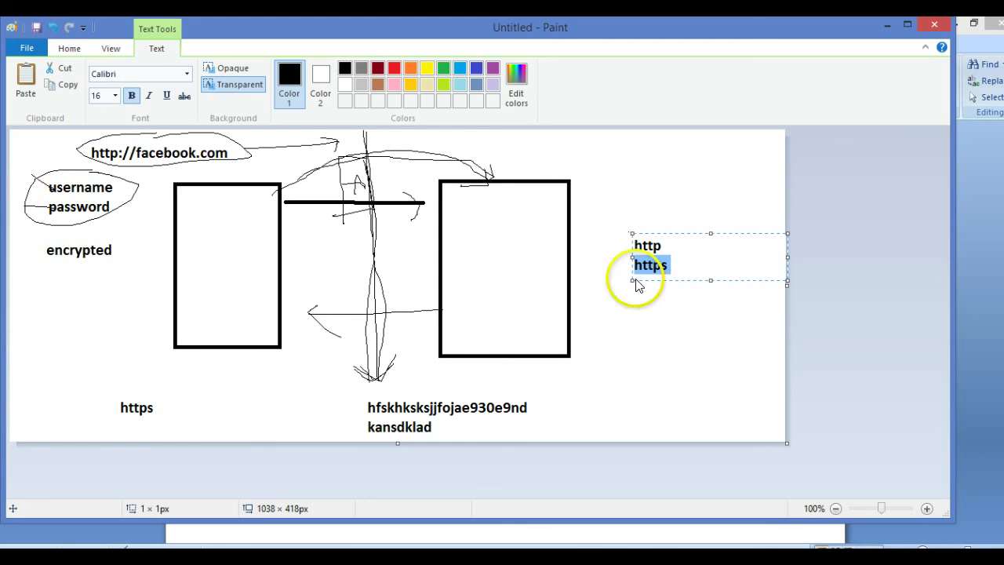
- Switch to the Word Document1 and select the words HTTPS and combination in the second paragraph
mouse_move(306, 549)
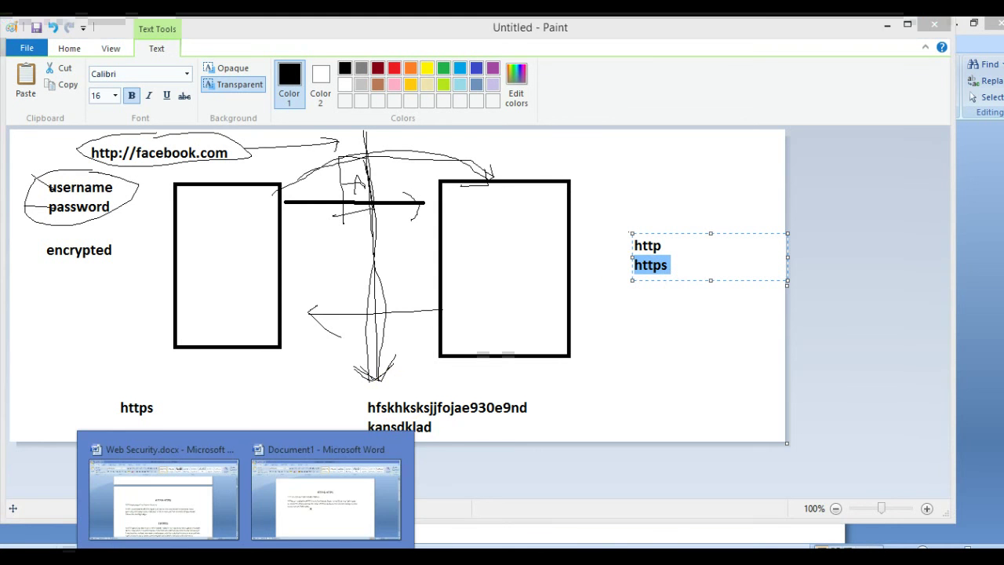
left_click(307, 523)
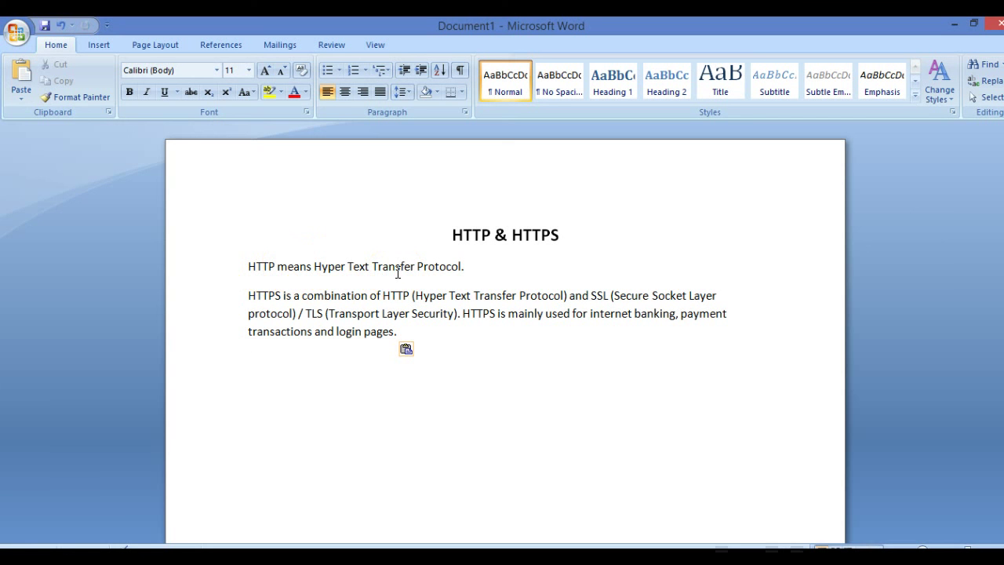
double_click(268, 298)
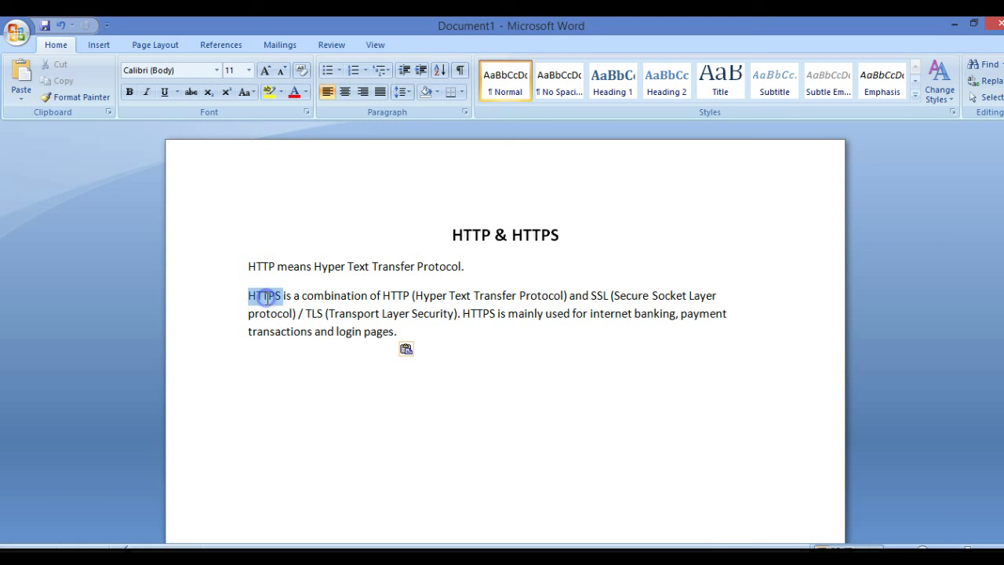
double_click(342, 302)
left_click(492, 297)
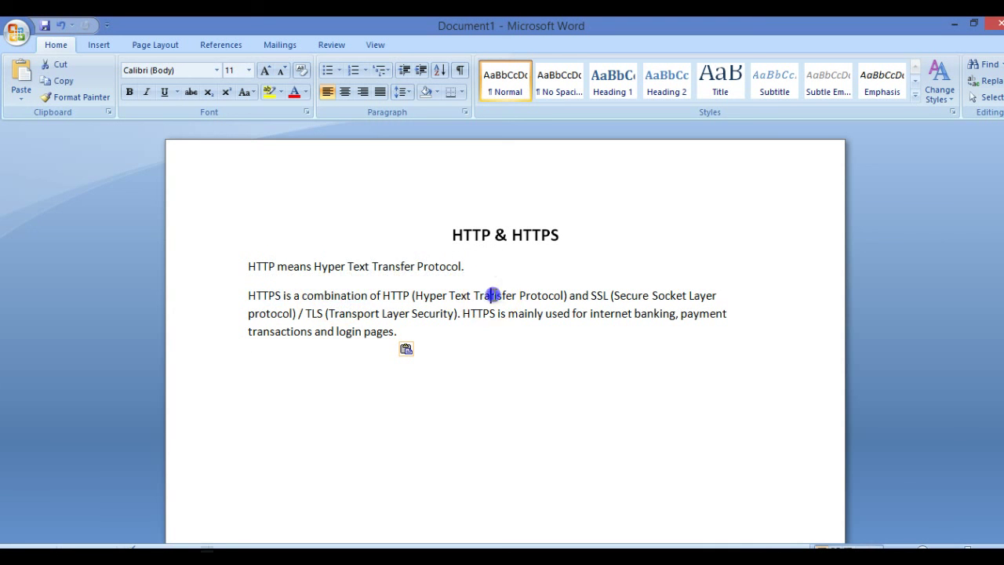
- Select and then deselect 'Transport' and the second 'HTTPS' in the HTTPS paragraph
left_click(588, 292)
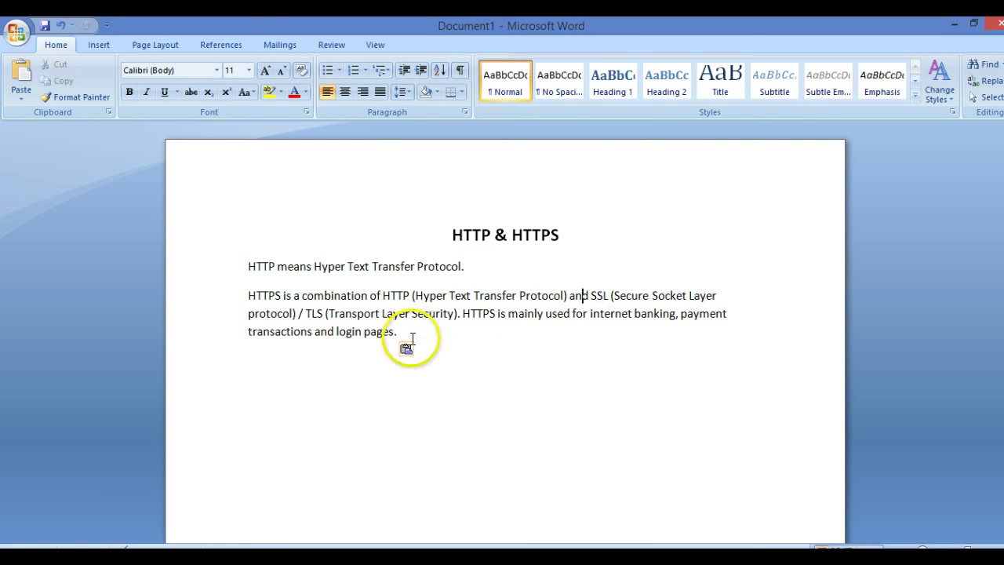
double_click(363, 315)
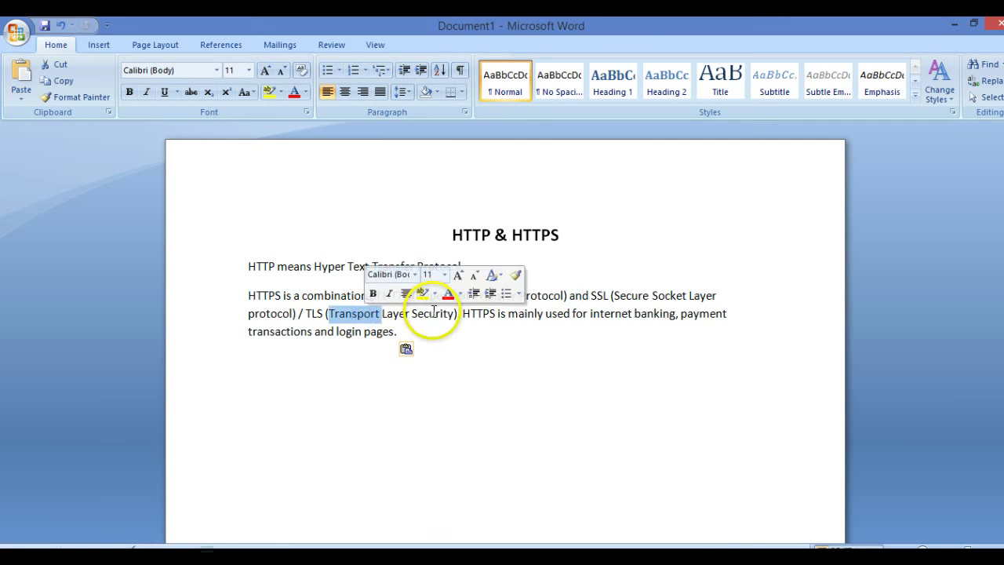
left_click(430, 311)
left_click(484, 314)
double_click(484, 314)
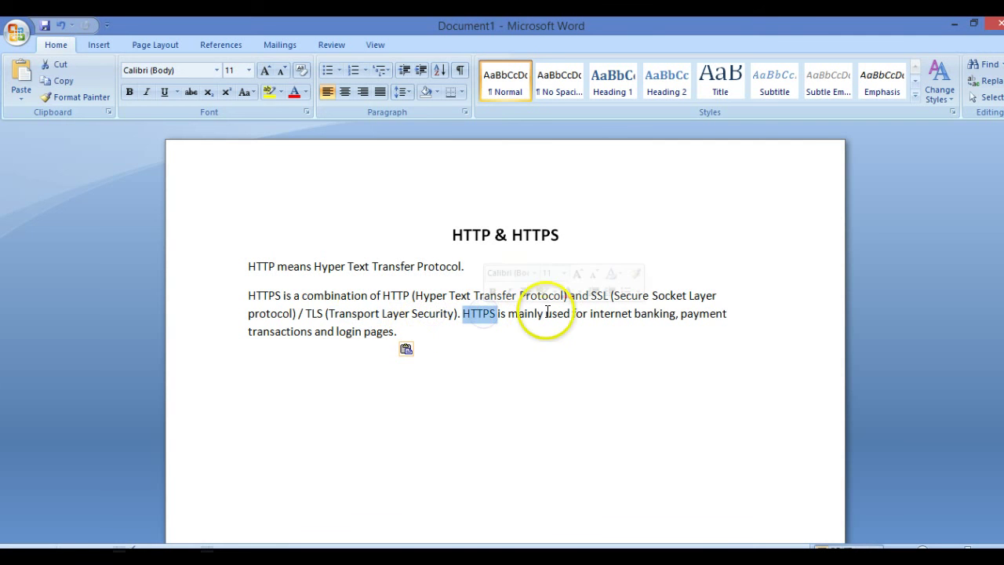
left_click(546, 314)
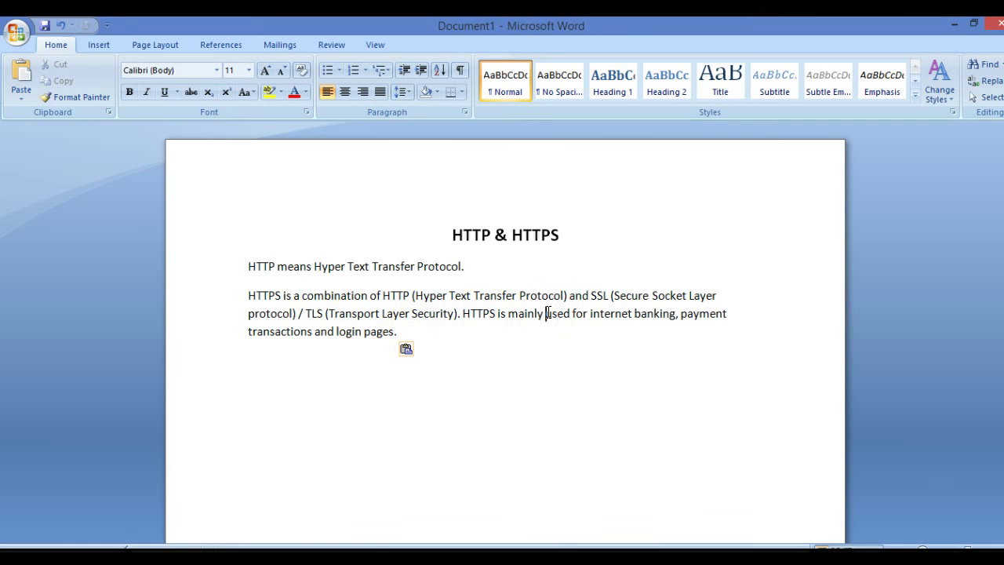